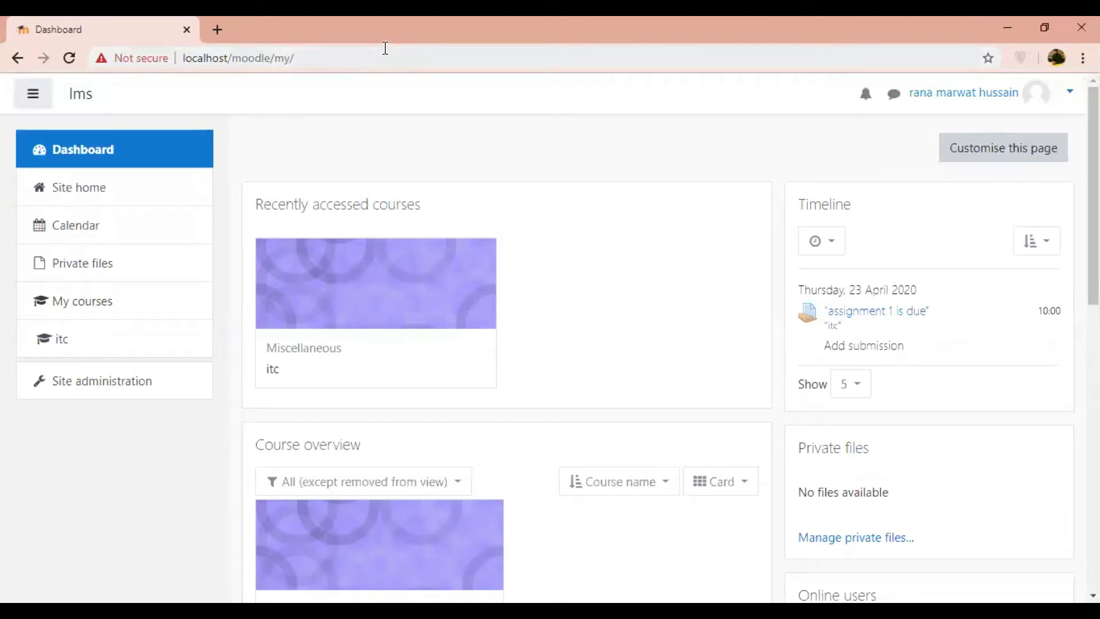
Open the itc course and turn editing on for its course page
{"action": "left_click", "coordinate": [287, 55]}
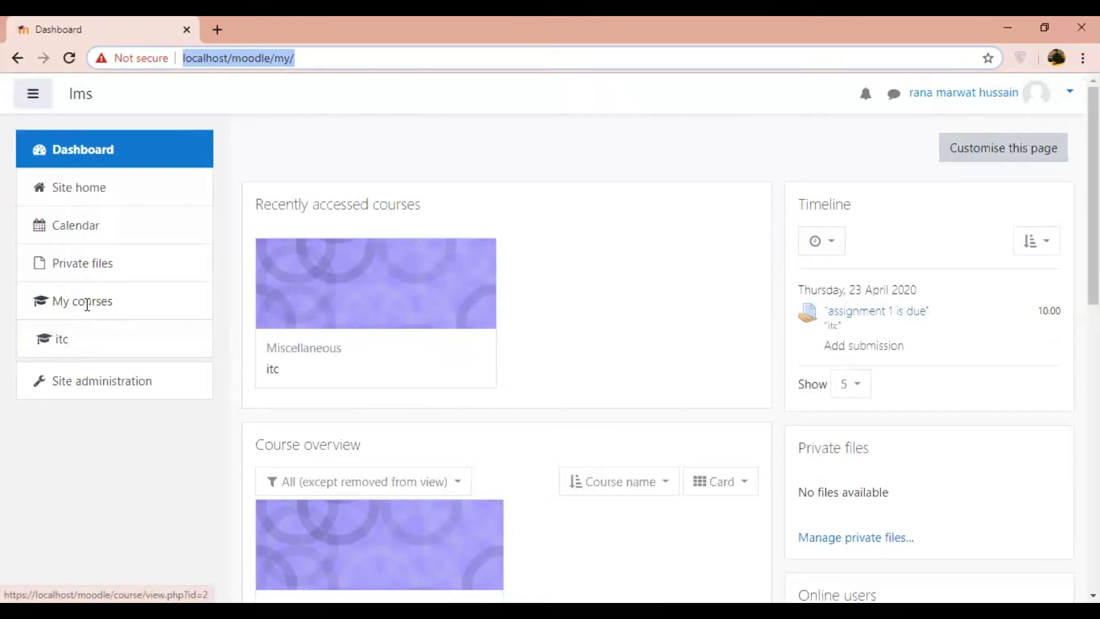
{"action": "left_click", "coordinate": [70, 342]}
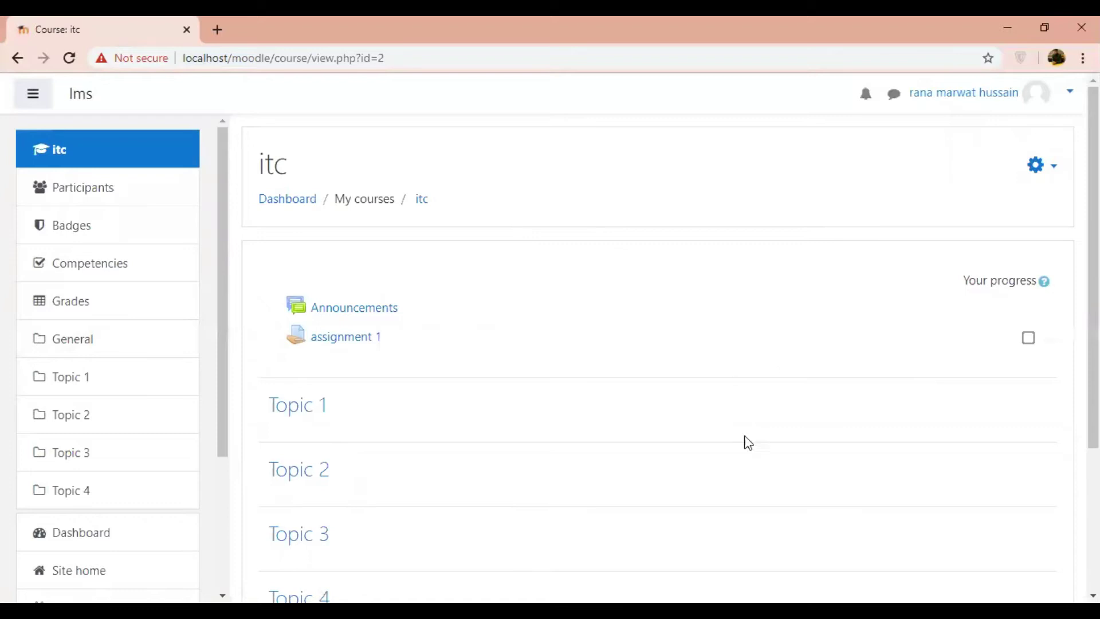
{"action": "scroll", "coordinate": [932, 344], "scroll_direction": "down", "scroll_amount": 4}
{"action": "scroll", "coordinate": [617, 332], "scroll_direction": "up", "scroll_amount": 2}
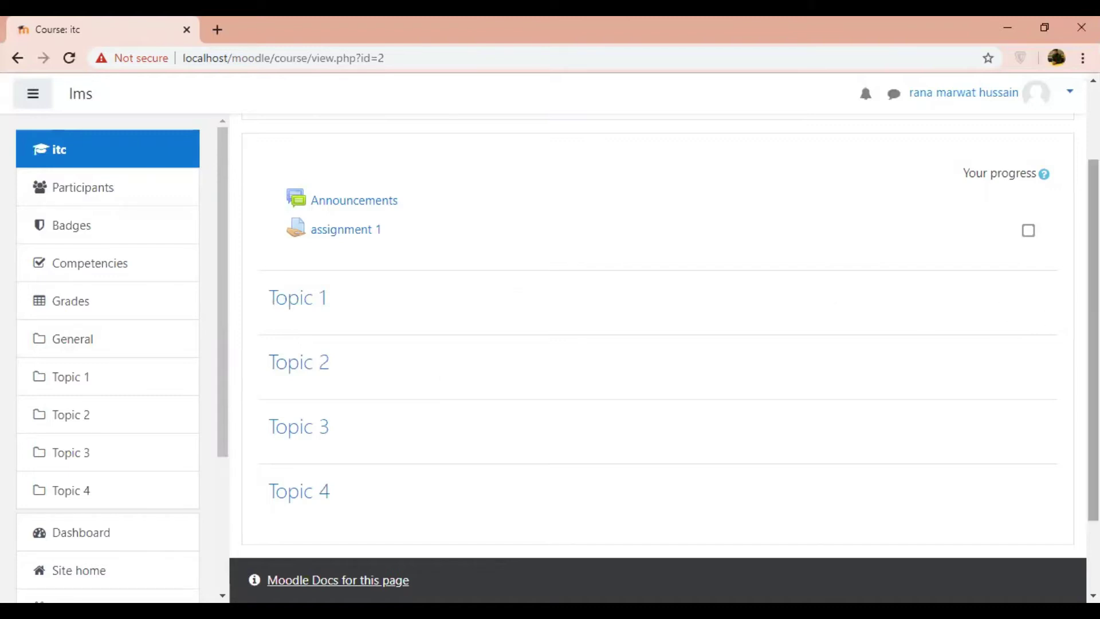
{"action": "scroll", "coordinate": [833, 287], "scroll_direction": "up", "scroll_amount": 2}
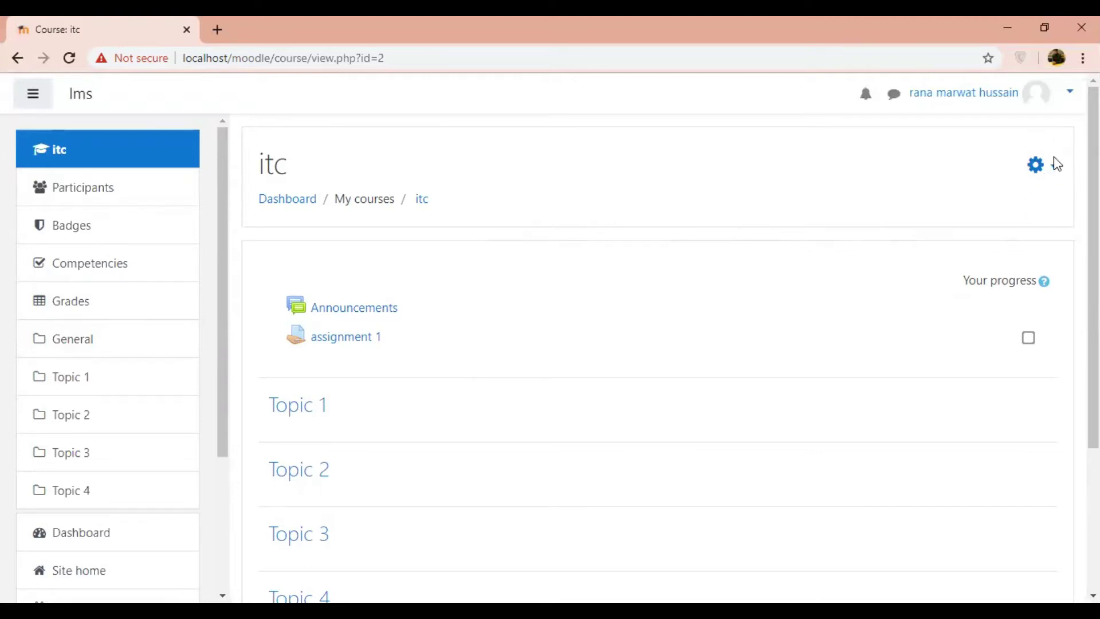
{"action": "left_click", "coordinate": [1054, 170]}
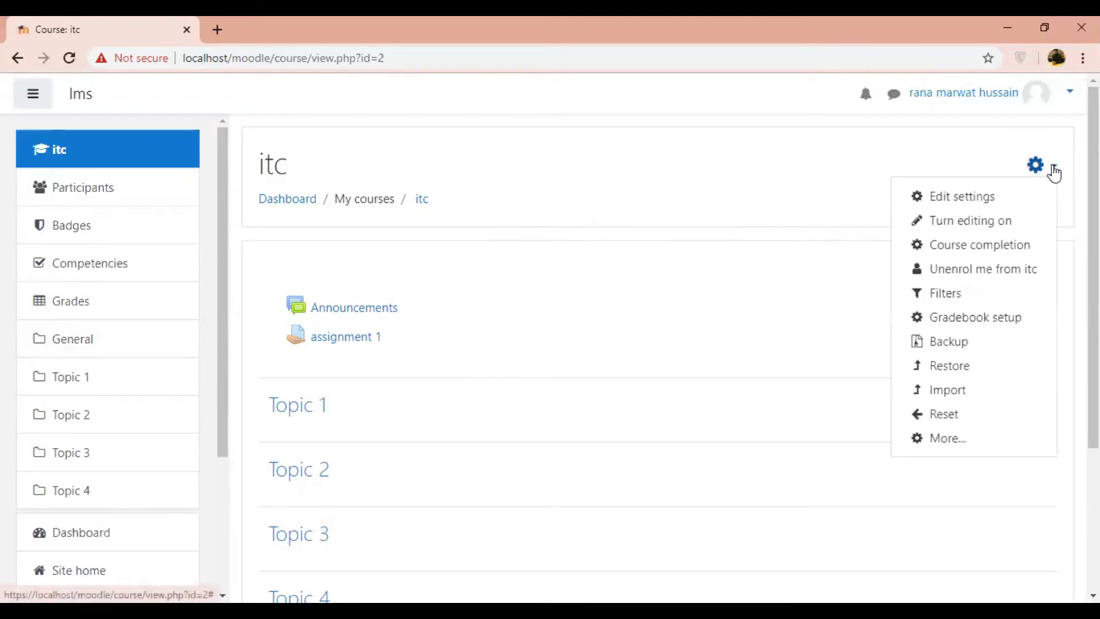
{"action": "left_click", "coordinate": [976, 224]}
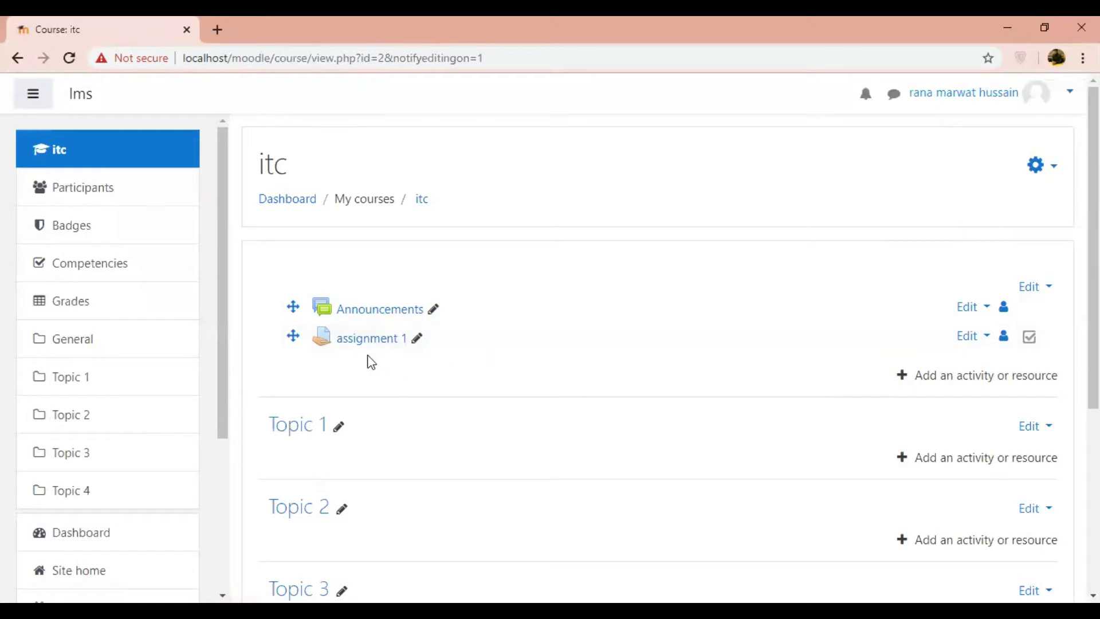
Add a new Assignment activity to the general section above Topic 1
{"action": "left_click", "coordinate": [919, 378]}
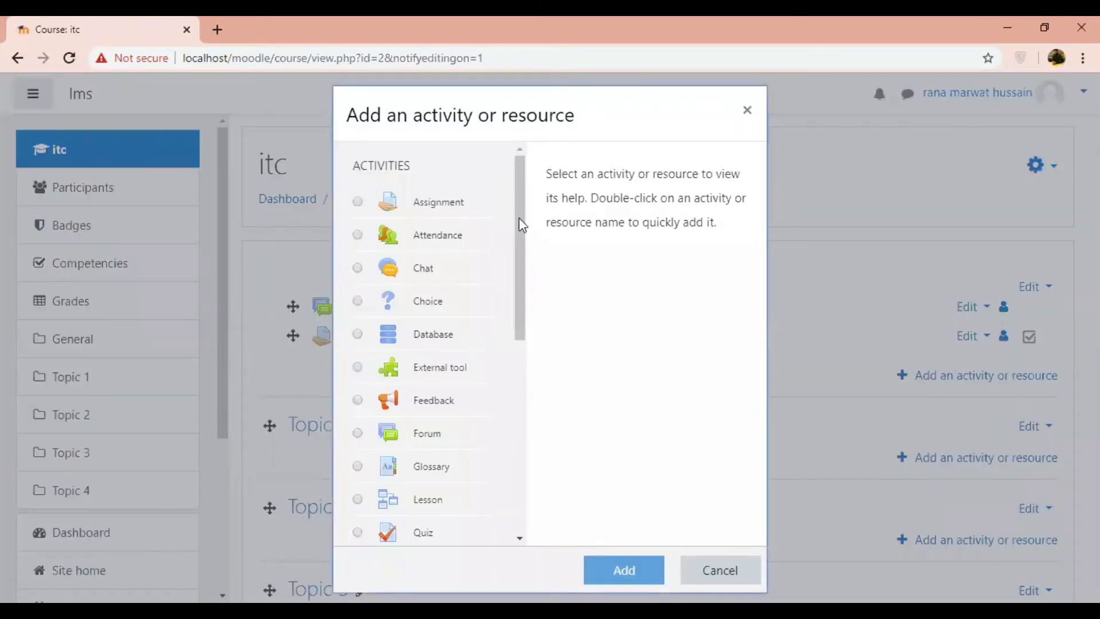
{"action": "left_click_drag", "start_coordinate": [522, 296], "coordinate": [535, 246]}
{"action": "left_click", "coordinate": [356, 203]}
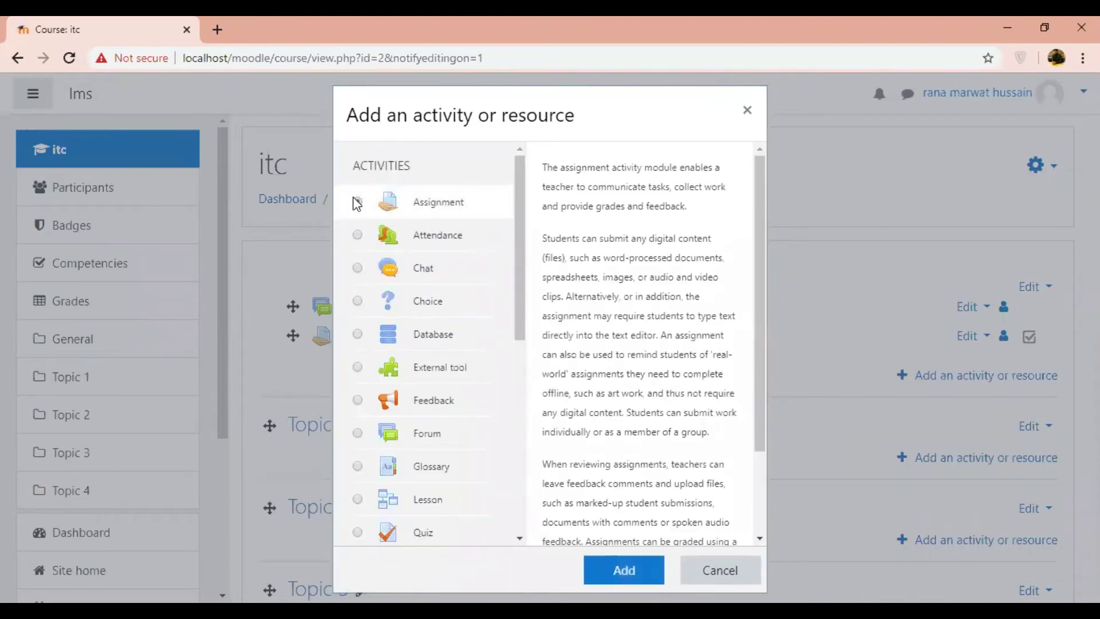
{"action": "left_click", "coordinate": [624, 570]}
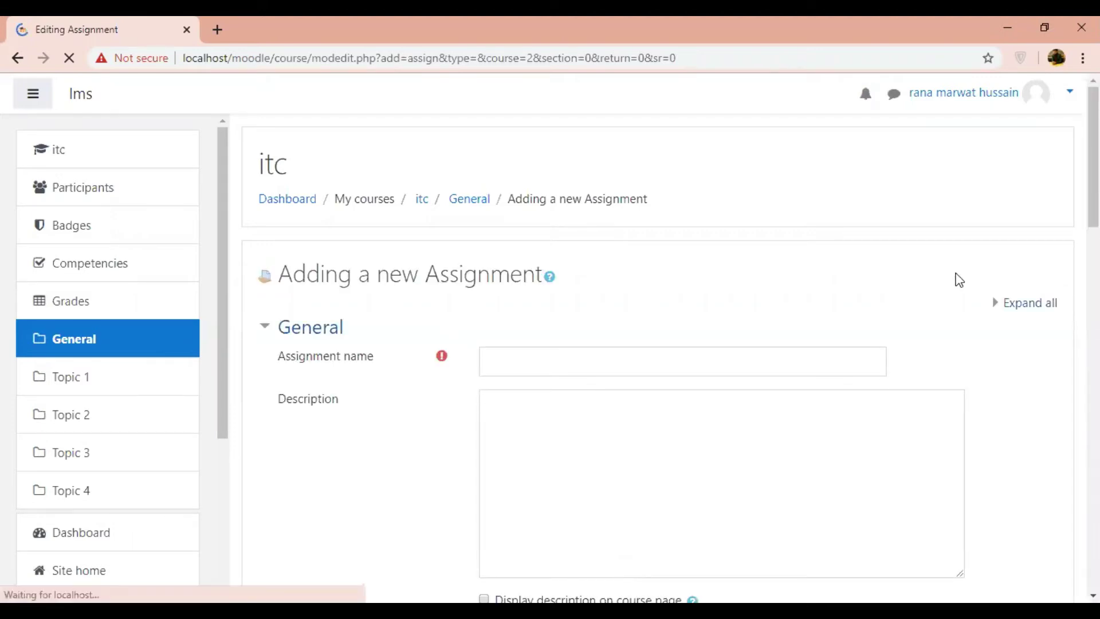
Name the assignment "assignment 2" and enter "hjhjhk" as its description
{"action": "scroll", "coordinate": [699, 183], "scroll_direction": "down", "scroll_amount": 3}
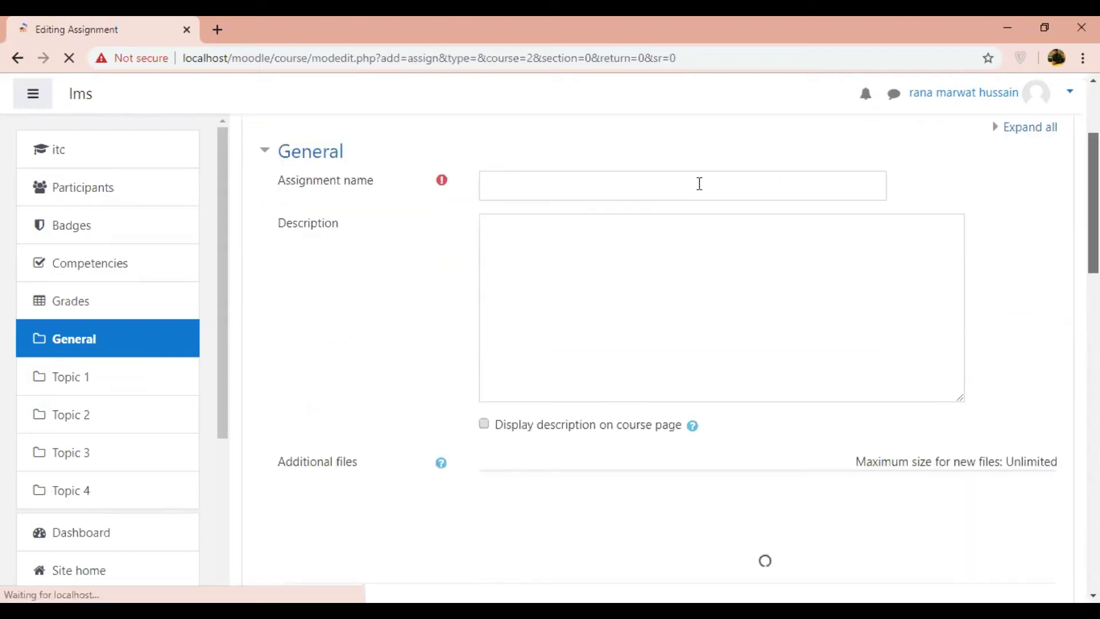
{"action": "left_click", "coordinate": [699, 184]}
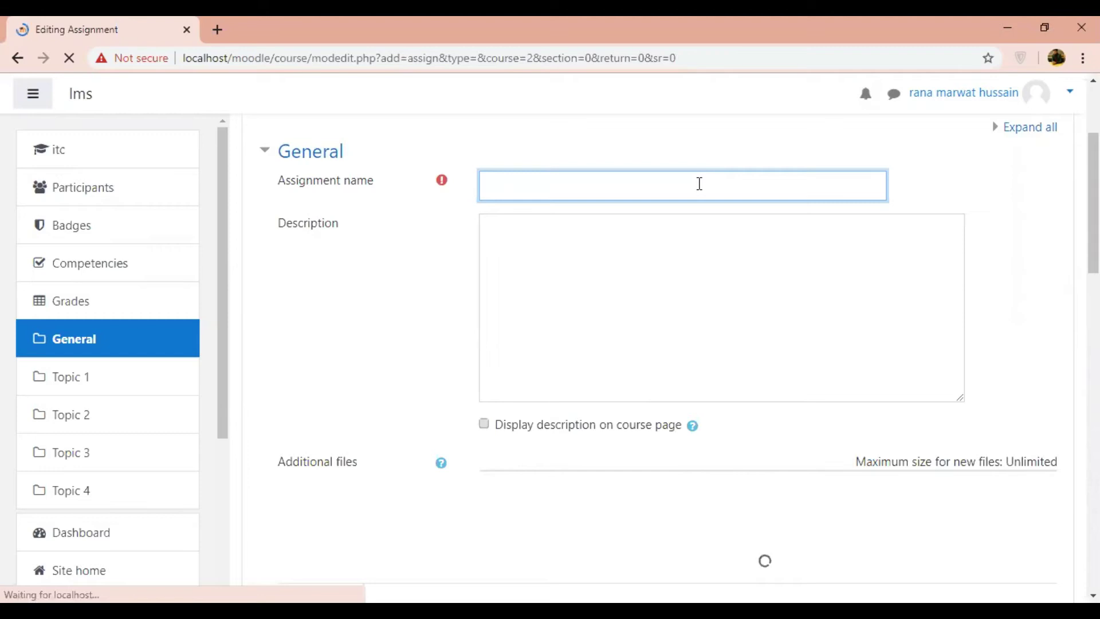
{"action": "type", "text": "assignm"}
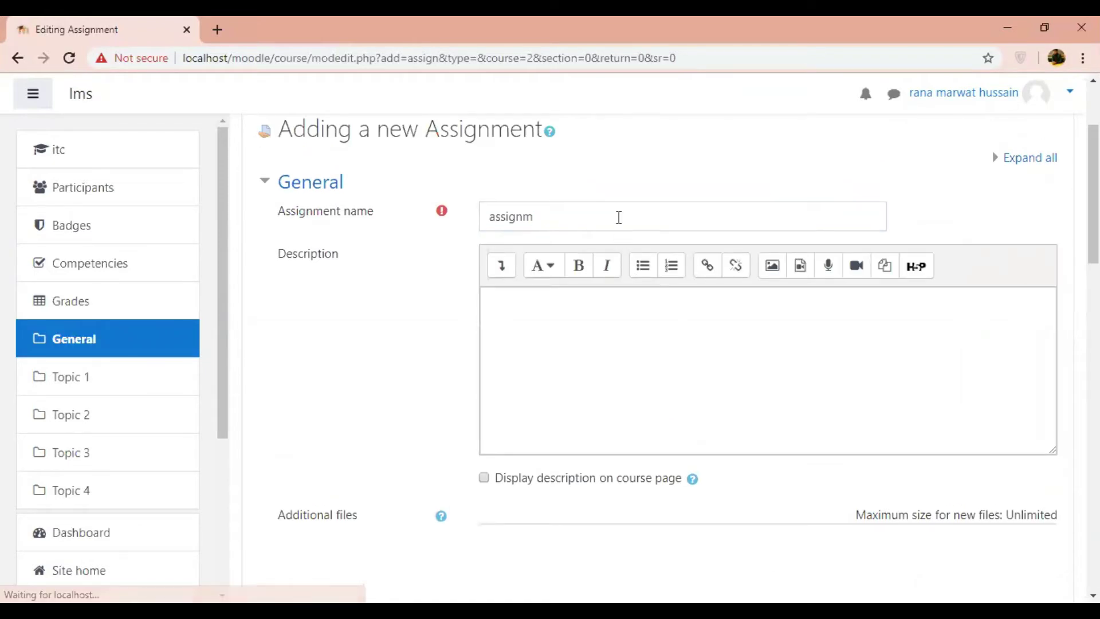
{"action": "left_click", "coordinate": [619, 217]}
{"action": "type", "text": "ent 2"}
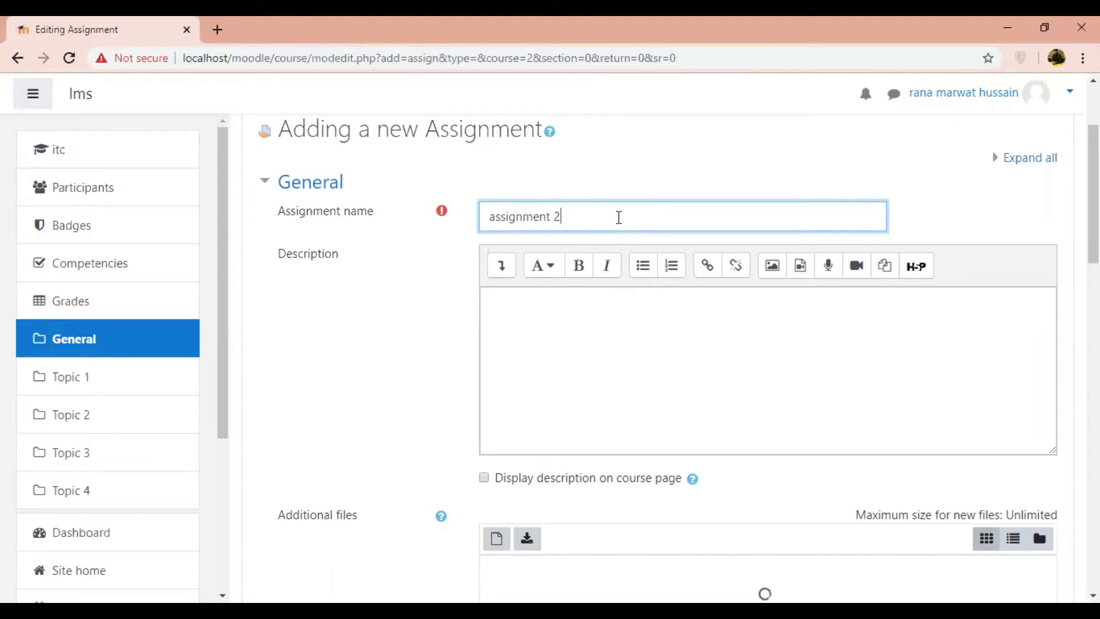
{"action": "left_click", "coordinate": [619, 363]}
{"action": "type", "text": "hjhjhk"}
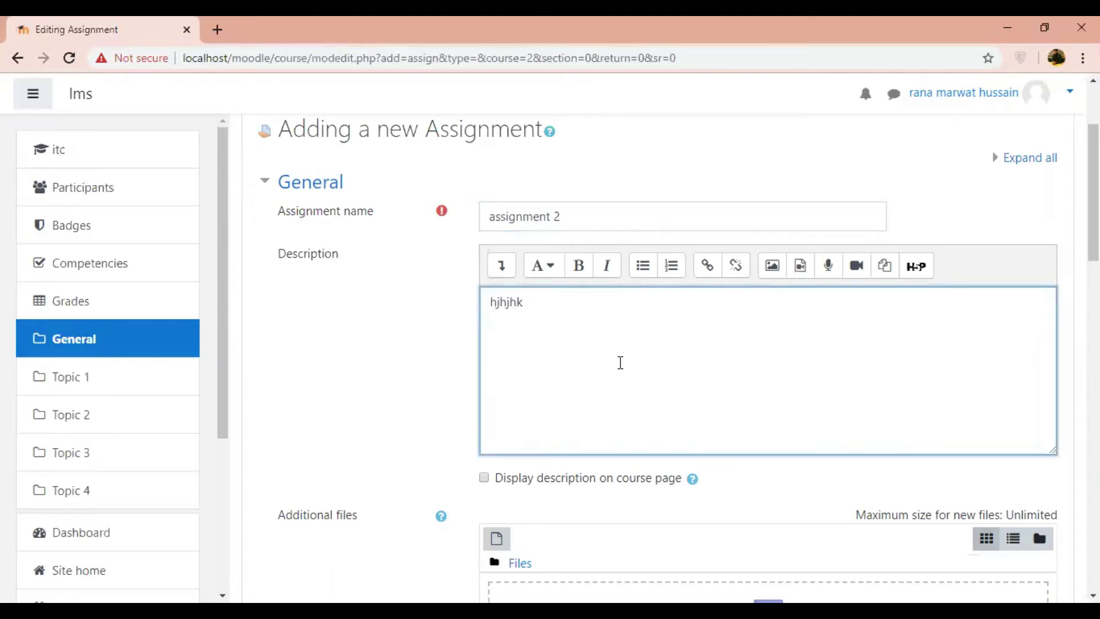
Try enabling the description's display on the course page, and disable it again
{"action": "scroll", "coordinate": [677, 260], "scroll_direction": "down", "scroll_amount": 3}
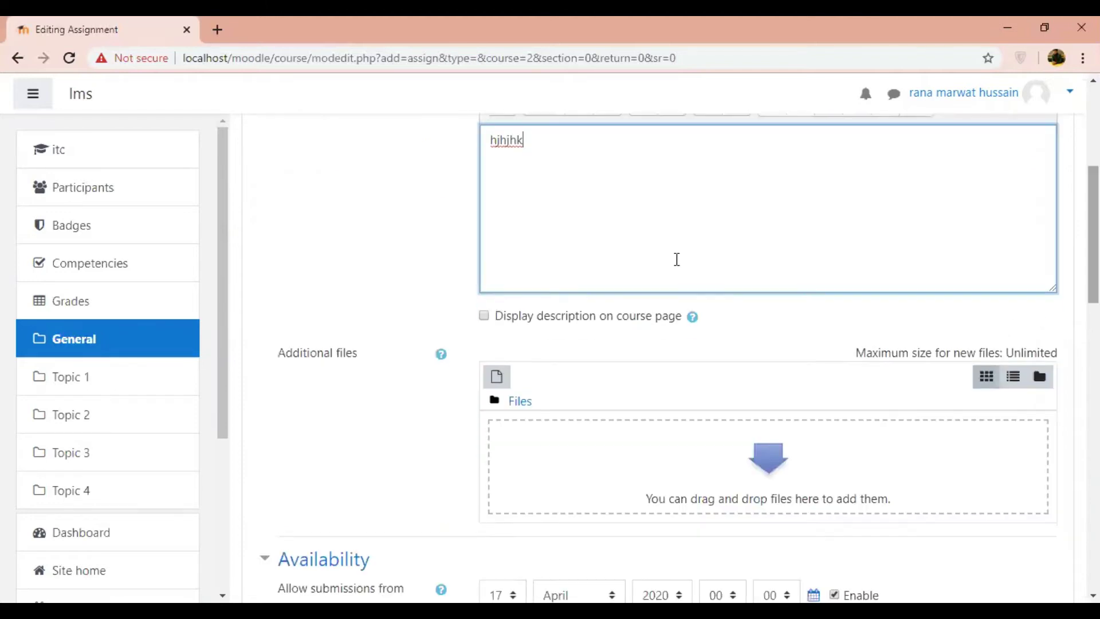
{"action": "left_click", "coordinate": [485, 315]}
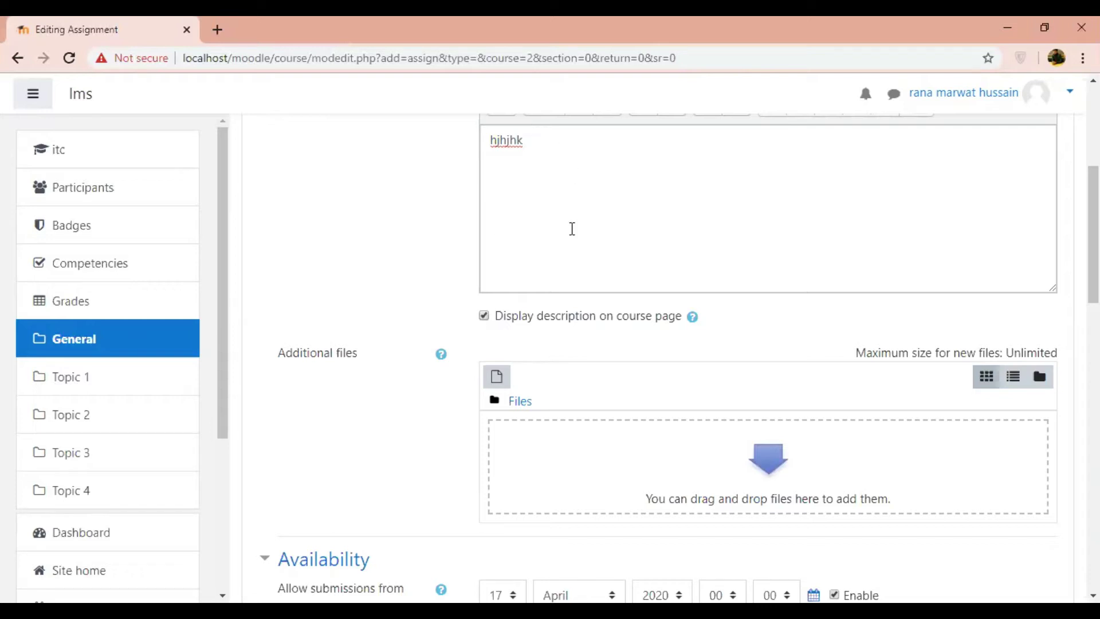
{"action": "left_click", "coordinate": [484, 317]}
Examine the file sources offered for the assignment's additional files without adding any
{"action": "scroll", "coordinate": [1093, 258], "scroll_direction": "down", "scroll_amount": 3}
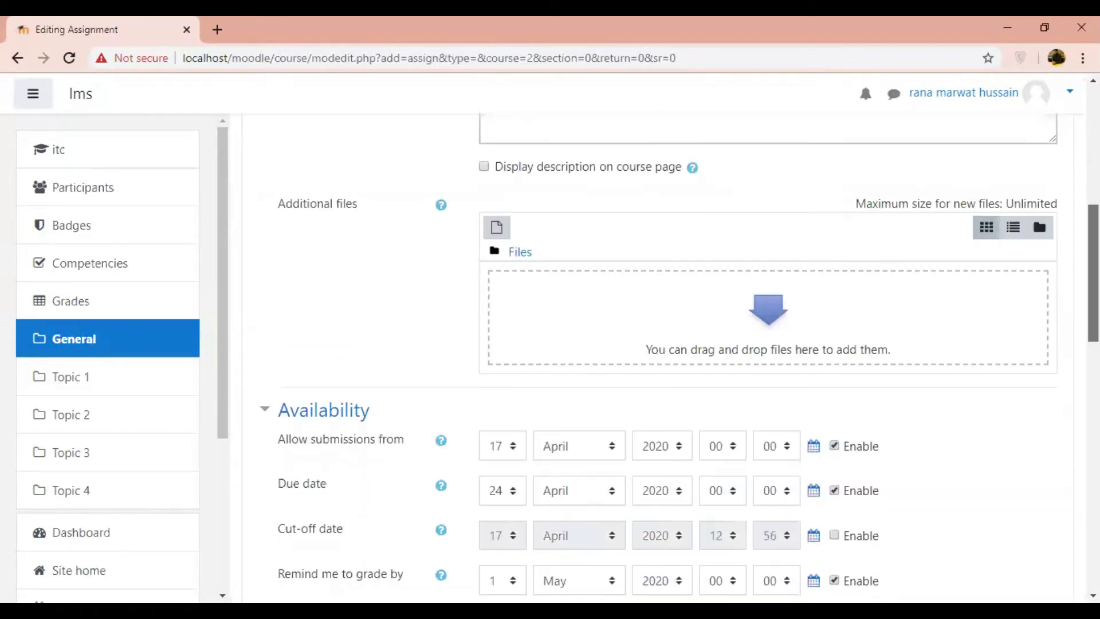
{"action": "left_click", "coordinate": [773, 315]}
{"action": "left_click", "coordinate": [263, 263]}
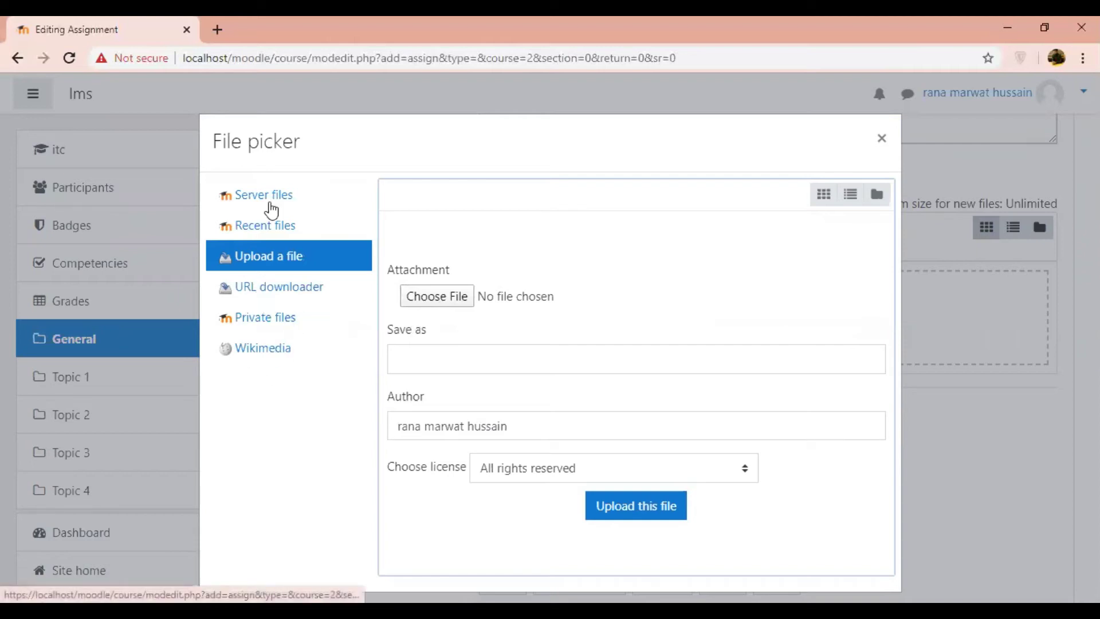
{"action": "left_click", "coordinate": [882, 140]}
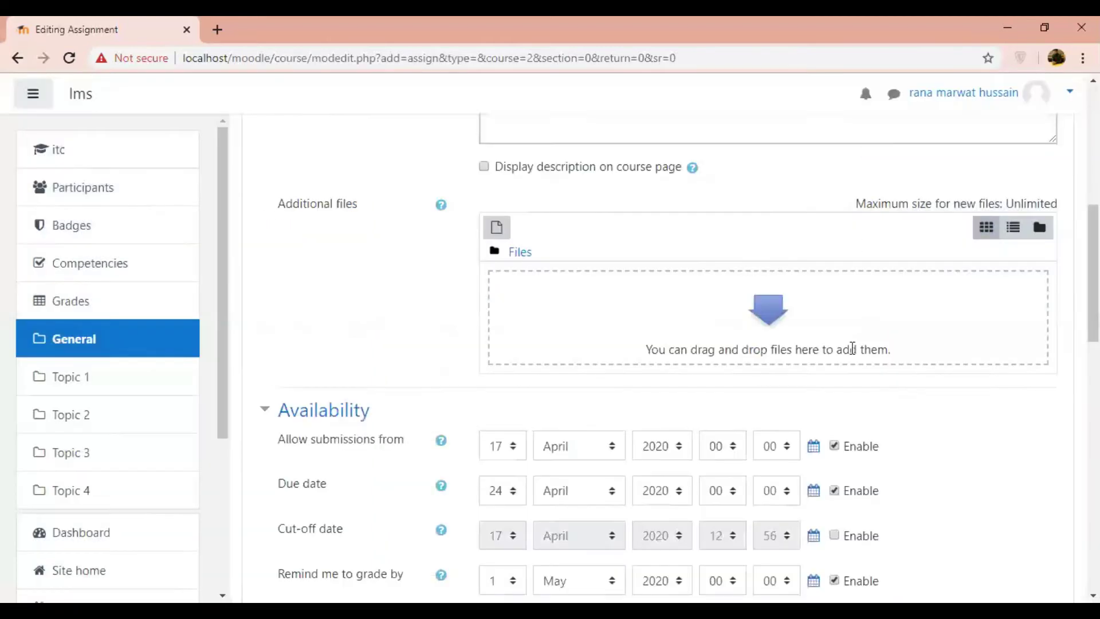
Set the time from which the assignment allows submissions to 23:01
{"action": "left_click_drag", "start_coordinate": [1093, 304], "coordinate": [1093, 362]}
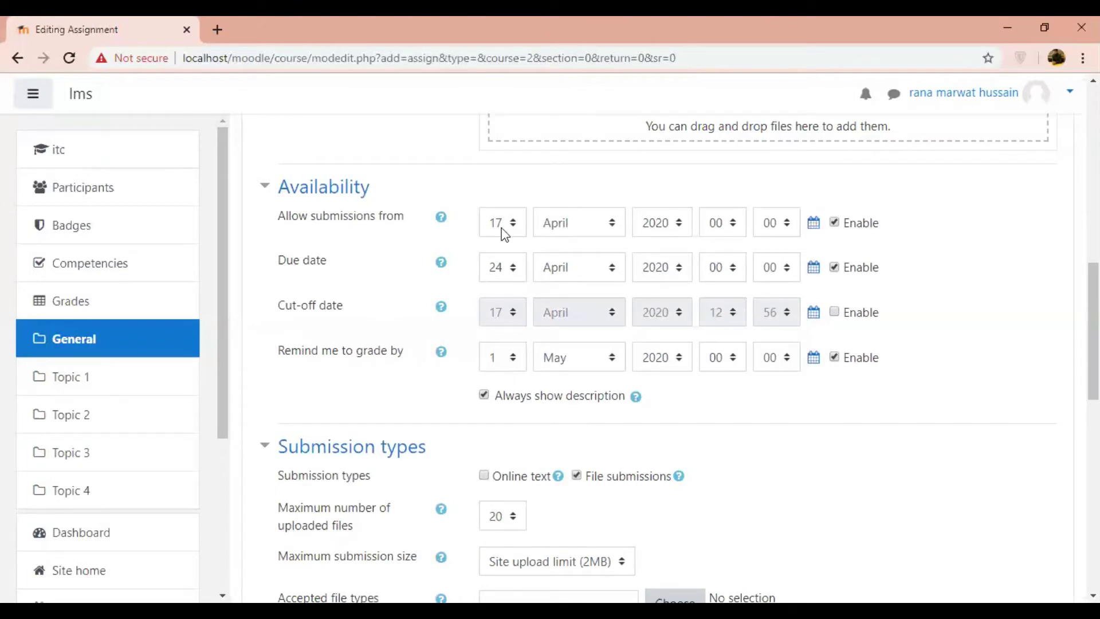
{"action": "left_click", "coordinate": [728, 223]}
{"action": "left_click", "coordinate": [722, 259]}
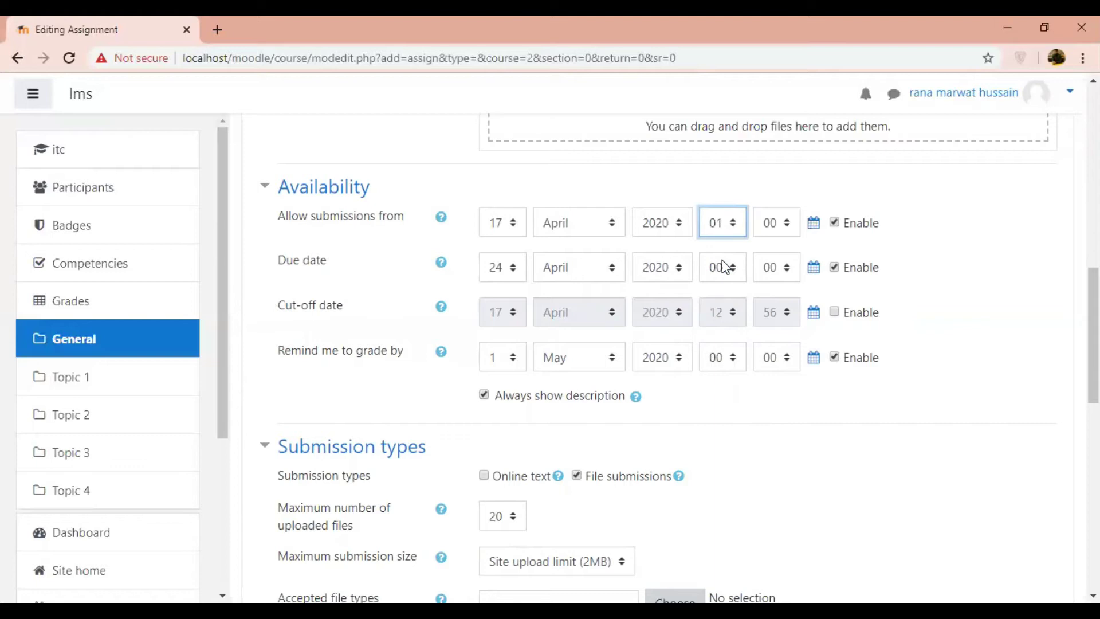
{"action": "left_click", "coordinate": [789, 229]}
{"action": "left_click", "coordinate": [770, 261]}
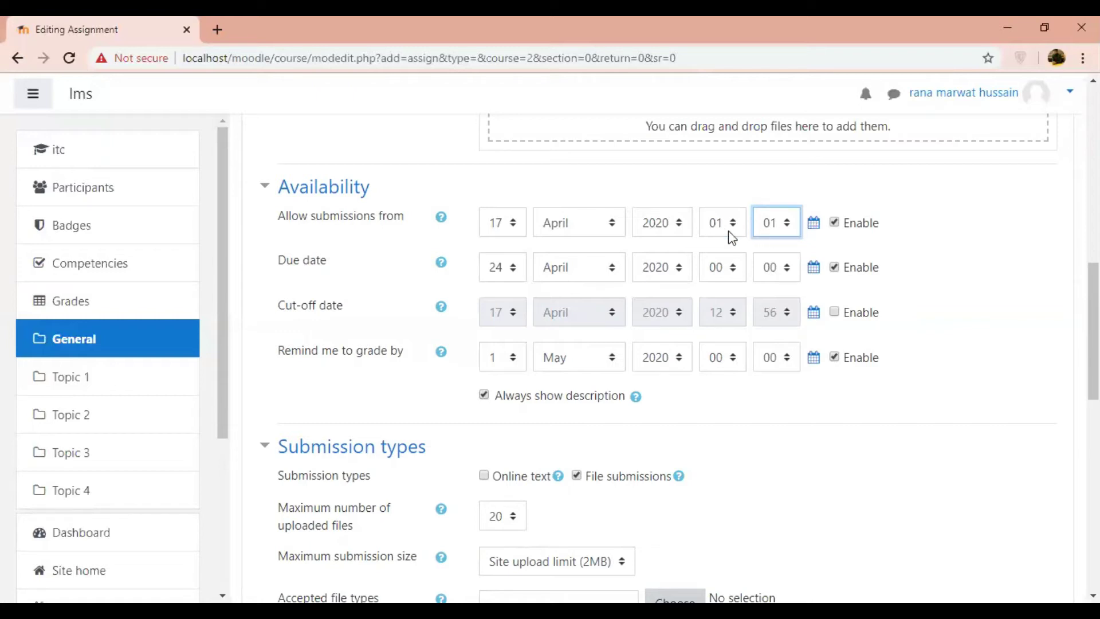
{"action": "left_click", "coordinate": [734, 225]}
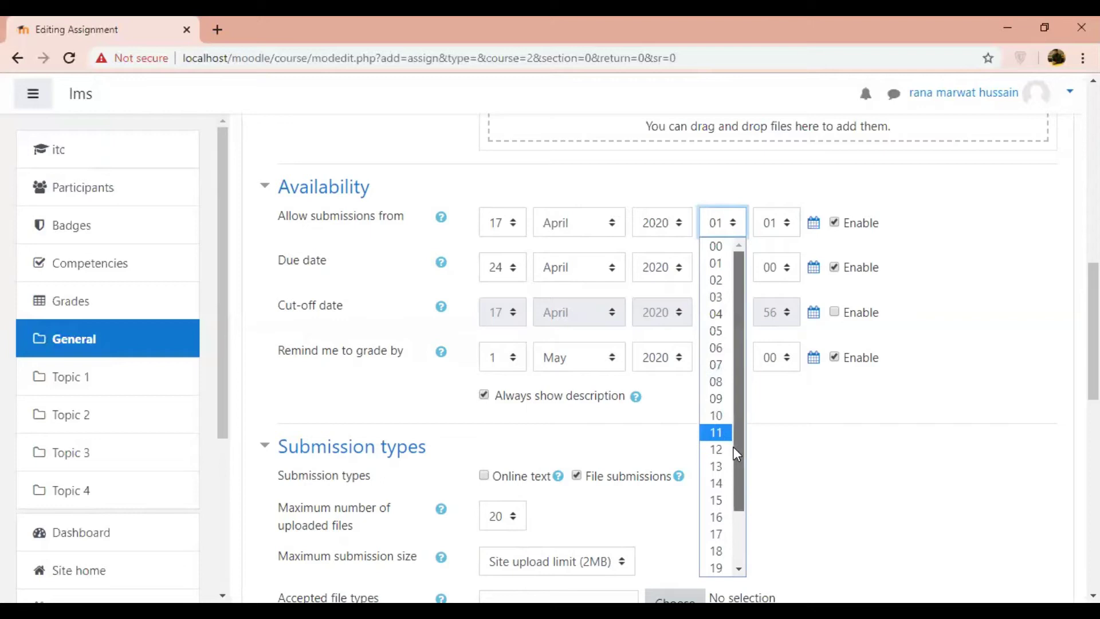
{"action": "scroll", "coordinate": [734, 493], "scroll_direction": "down", "scroll_amount": 2}
{"action": "left_click", "coordinate": [721, 567]}
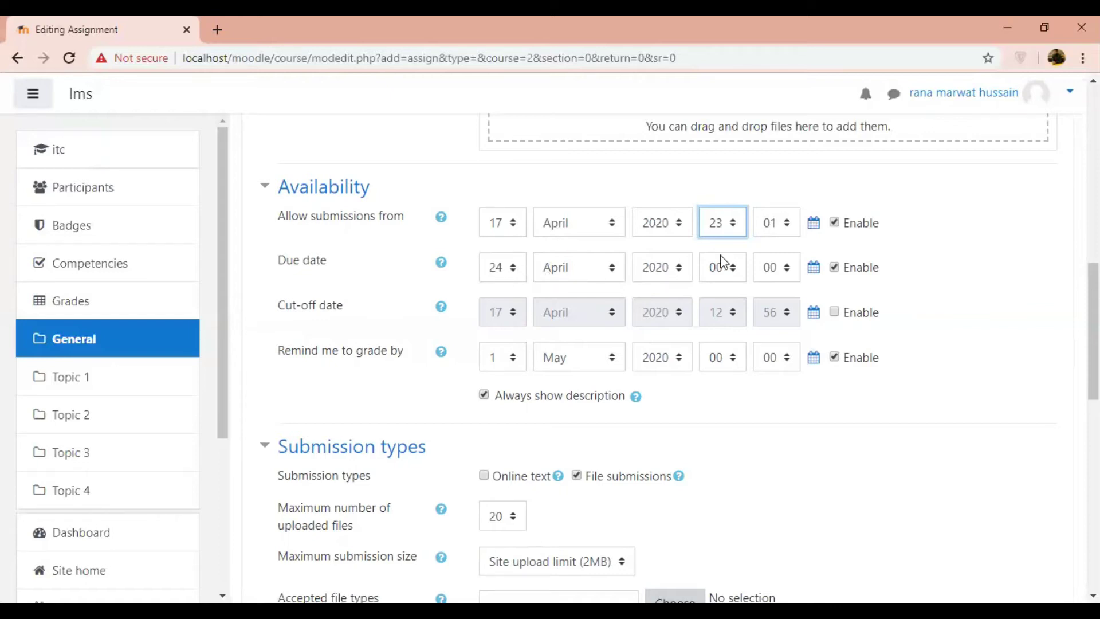
Set the due date's hour to 07, and enable the cut-off date with day 24 and hour 07
{"action": "left_click", "coordinate": [734, 274]}
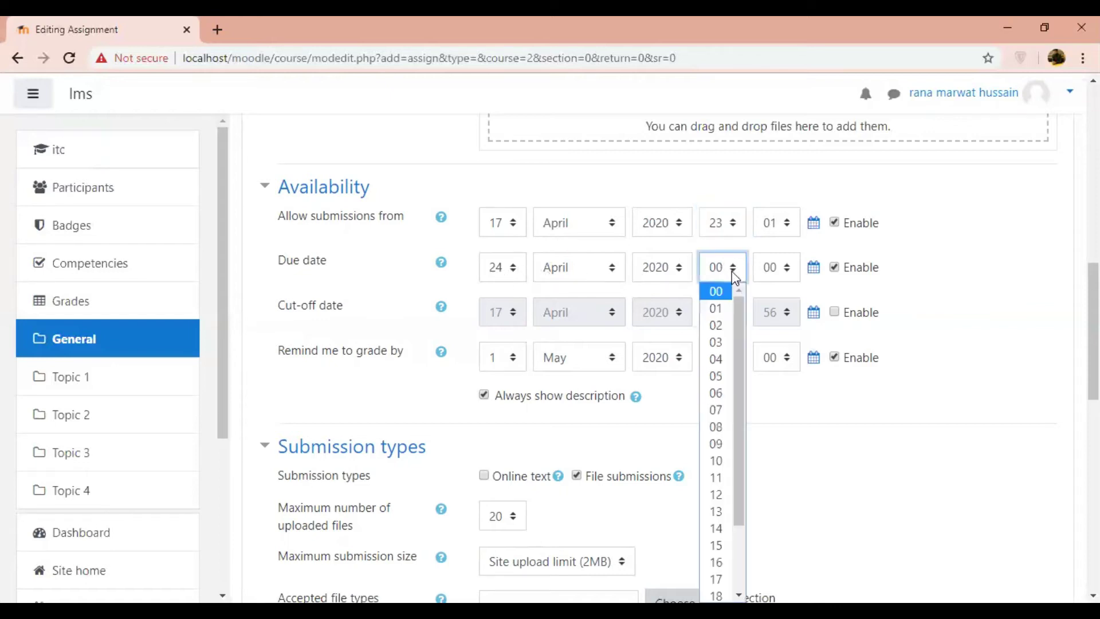
{"action": "left_click", "coordinate": [720, 410]}
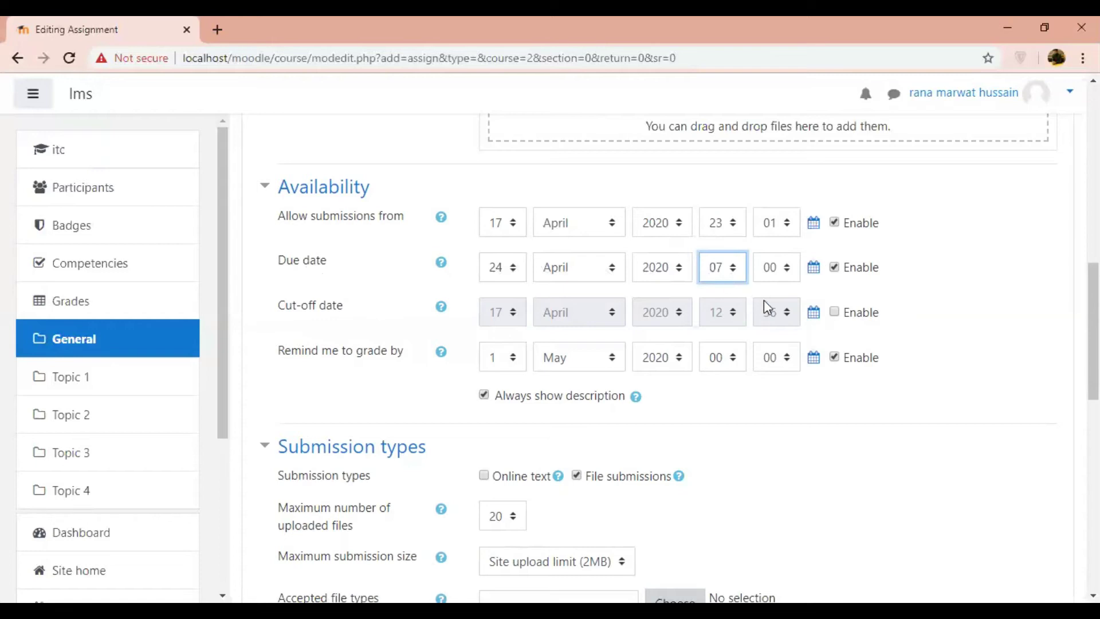
{"action": "left_click", "coordinate": [834, 311]}
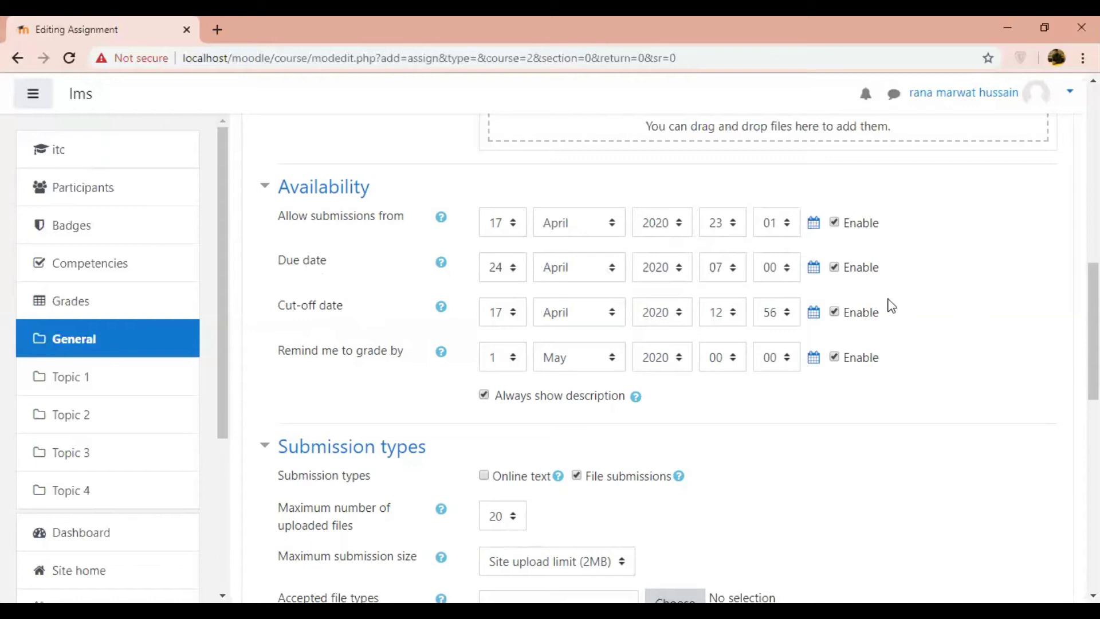
{"action": "left_click", "coordinate": [522, 317]}
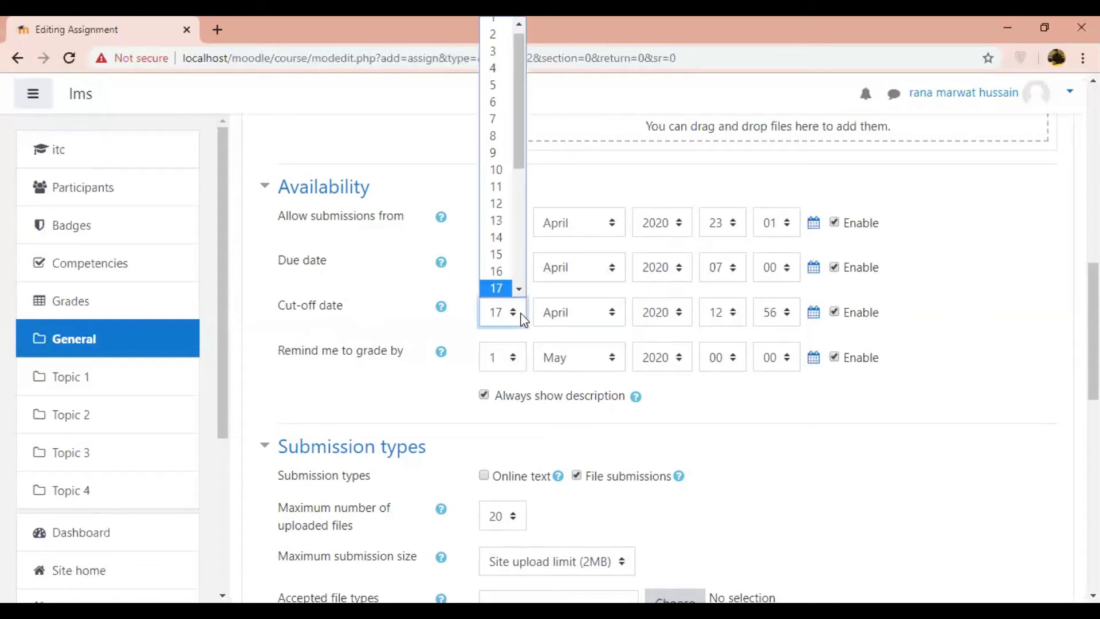
{"action": "scroll", "coordinate": [516, 274], "scroll_direction": "down", "scroll_amount": 5}
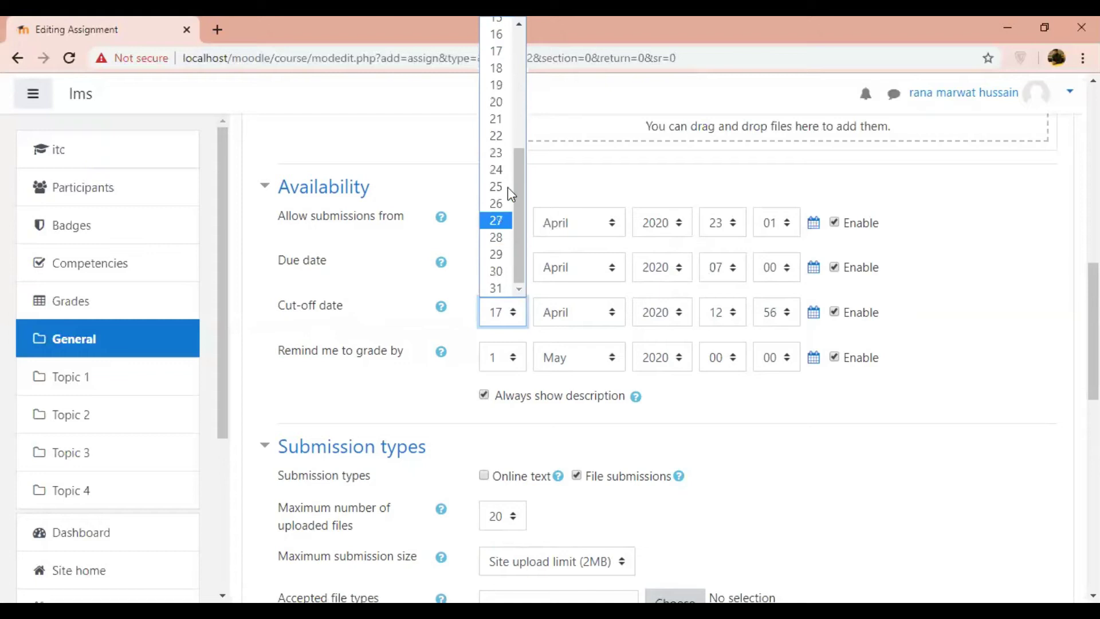
{"action": "left_click", "coordinate": [507, 167]}
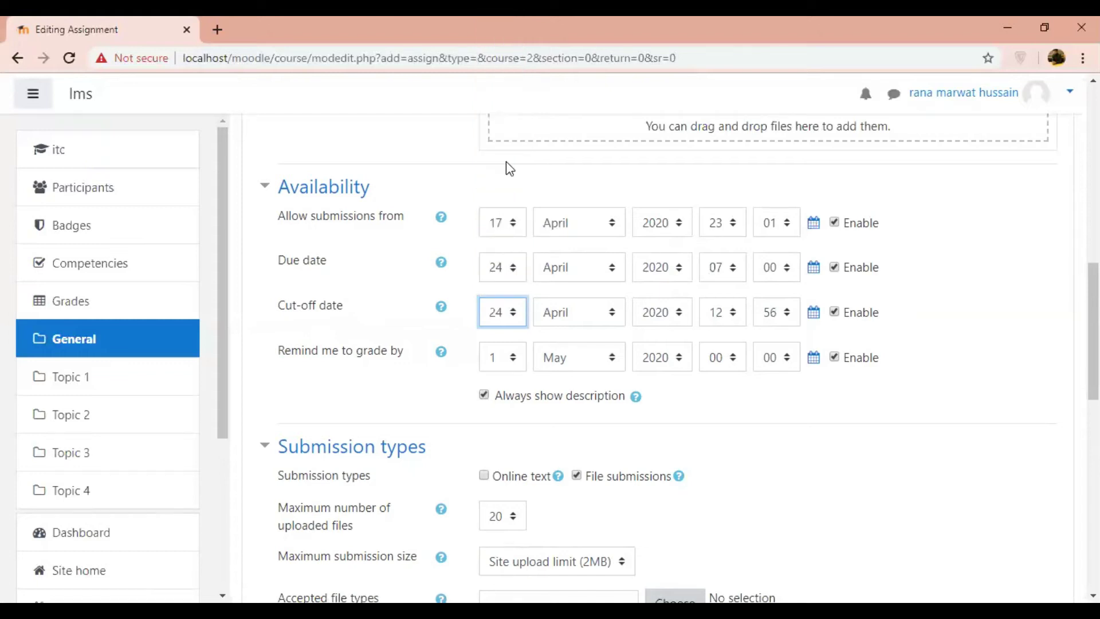
{"action": "left_click", "coordinate": [736, 319]}
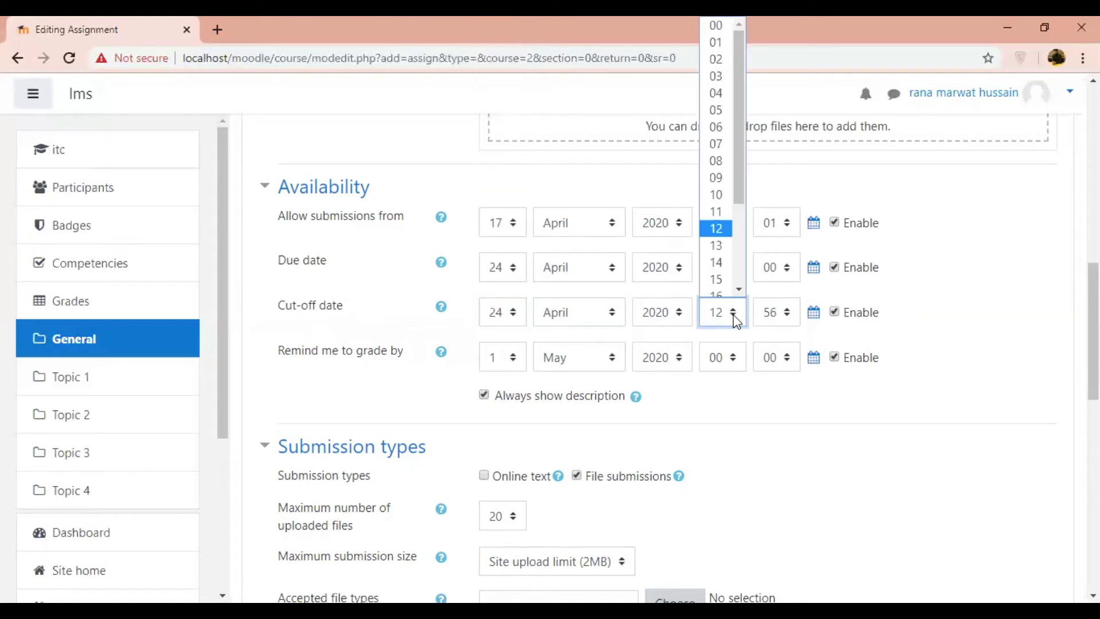
{"action": "left_click", "coordinate": [724, 151]}
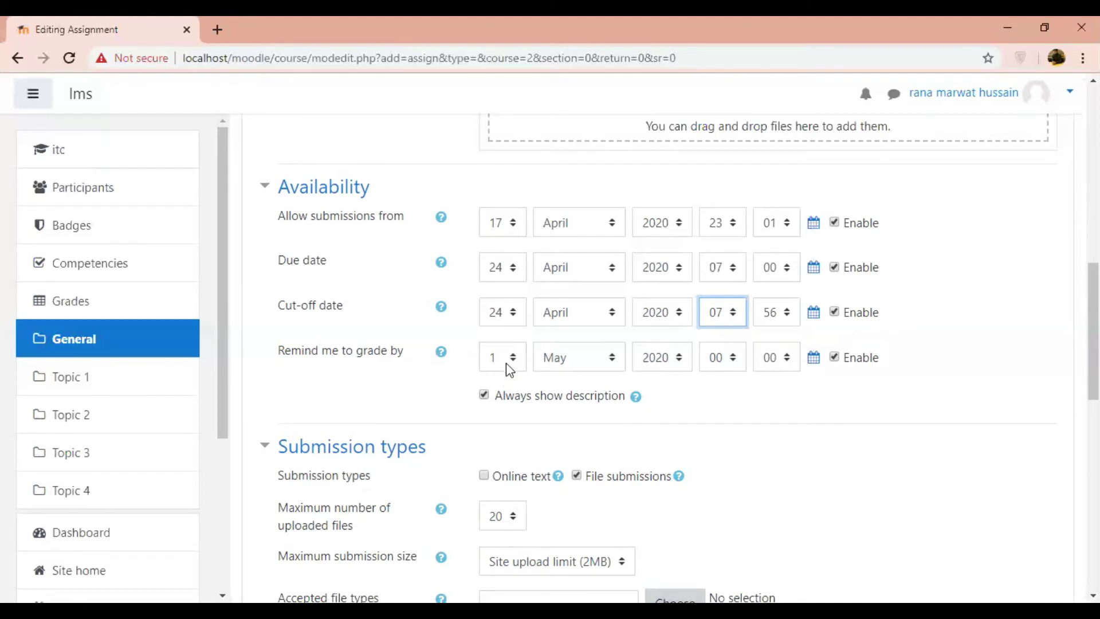
Set the maximum number of uploaded files to 1 and choose Site upload limit (2MB) as the maximum submission size
{"action": "left_click_drag", "start_coordinate": [1093, 321], "coordinate": [1093, 379]}
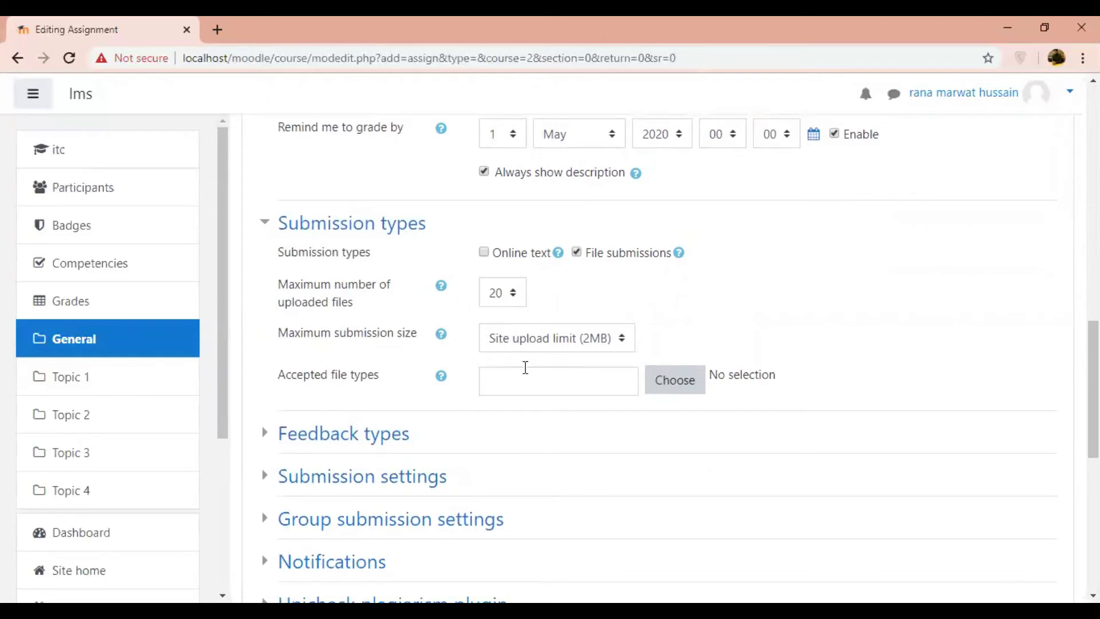
{"action": "left_click", "coordinate": [513, 294]}
{"action": "scroll", "coordinate": [518, 350], "scroll_direction": "up", "scroll_amount": 1}
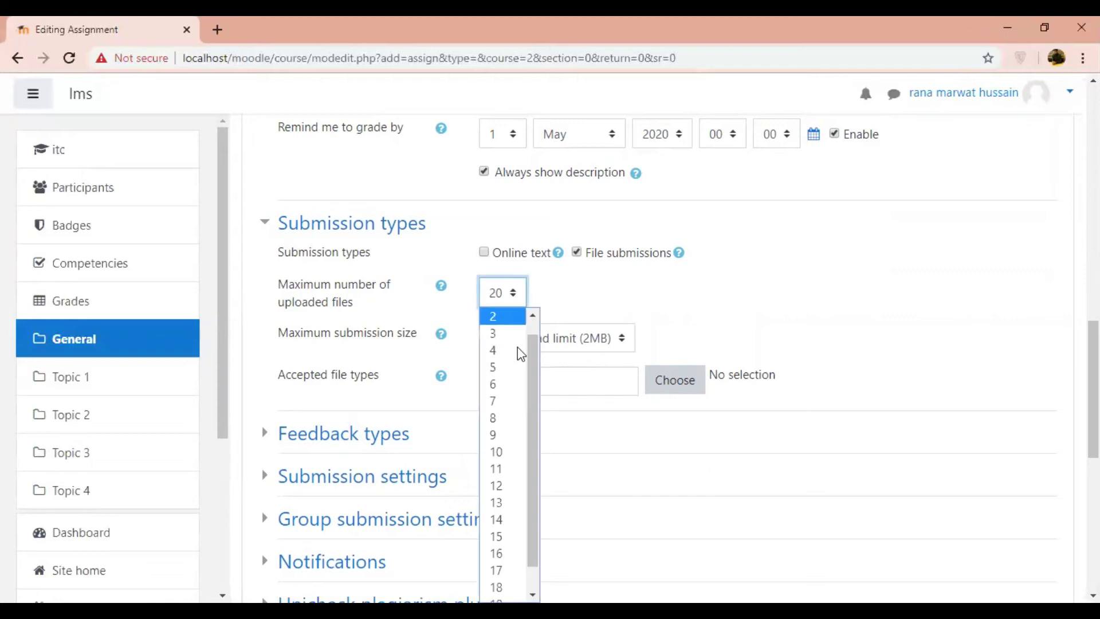
{"action": "scroll", "coordinate": [496, 322], "scroll_direction": "up", "scroll_amount": 1}
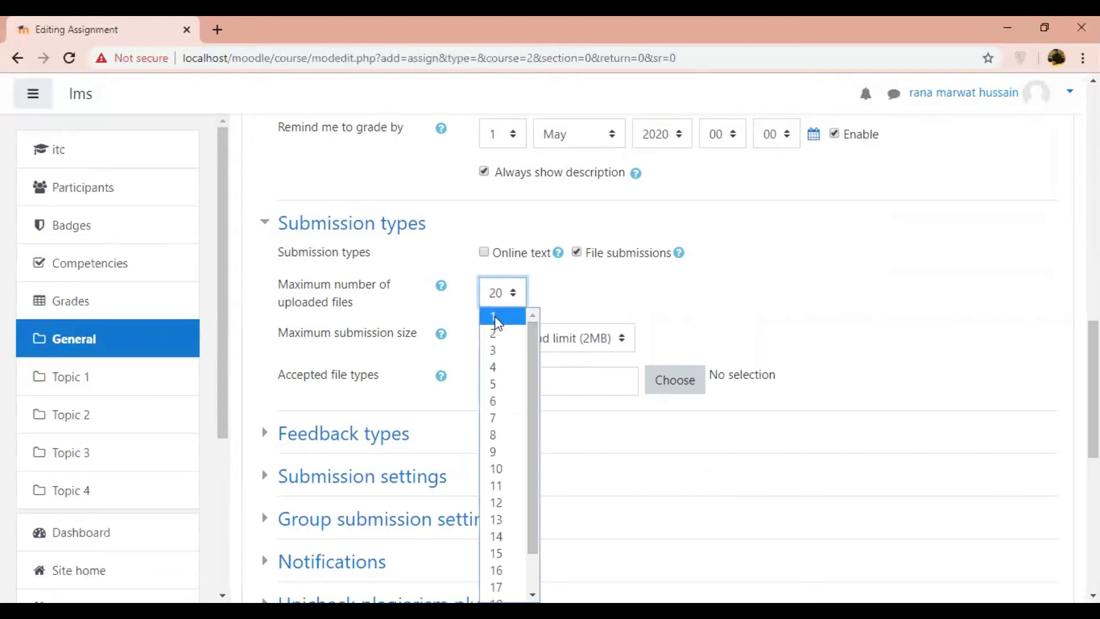
{"action": "left_click", "coordinate": [496, 318]}
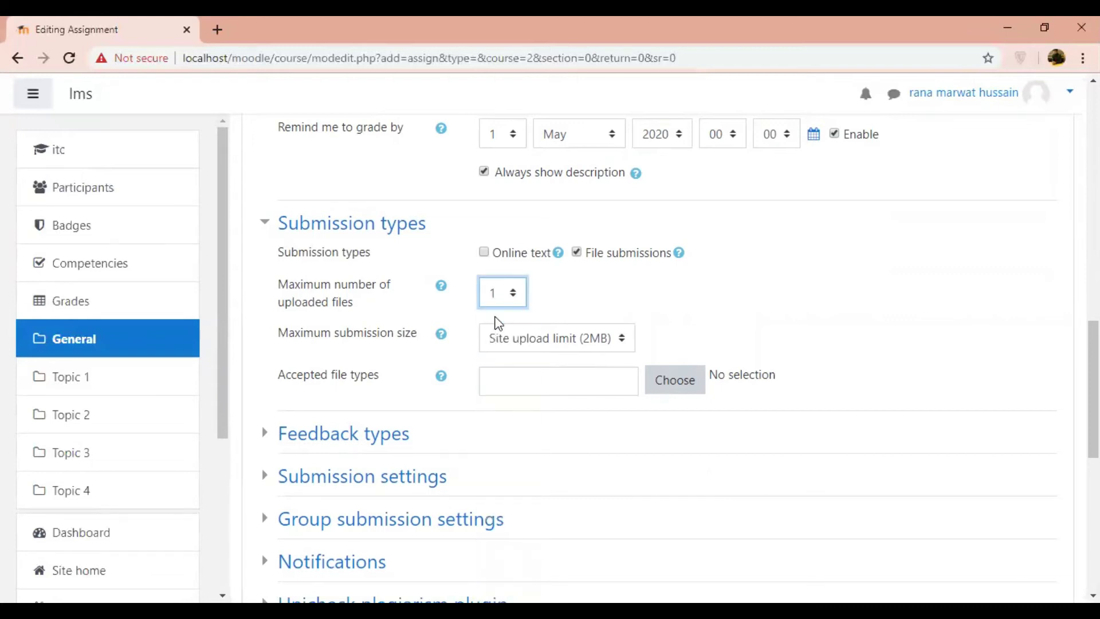
{"action": "left_click", "coordinate": [522, 340]}
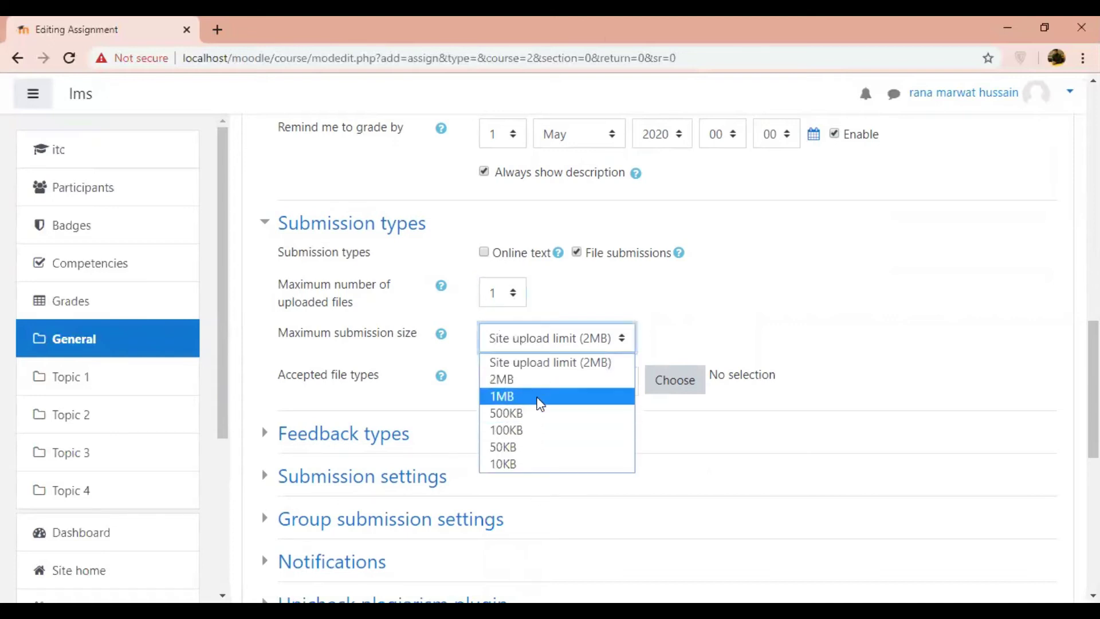
{"action": "left_click", "coordinate": [548, 365]}
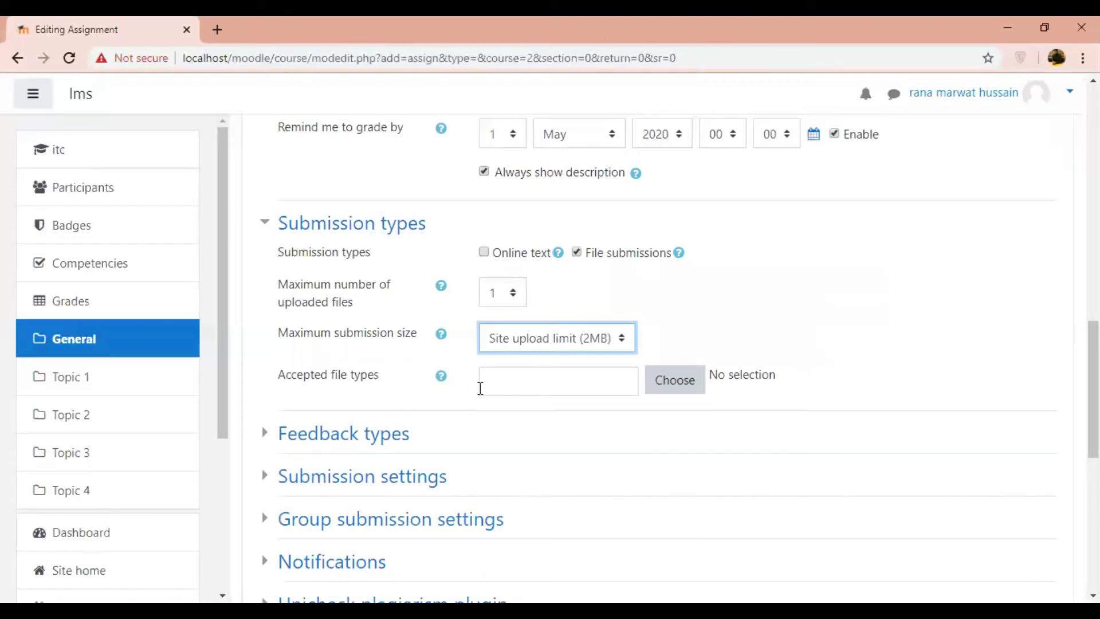
Try selecting all file types as accepted for submissions, clear that choice and leave the file type selection
{"action": "left_click", "coordinate": [676, 391]}
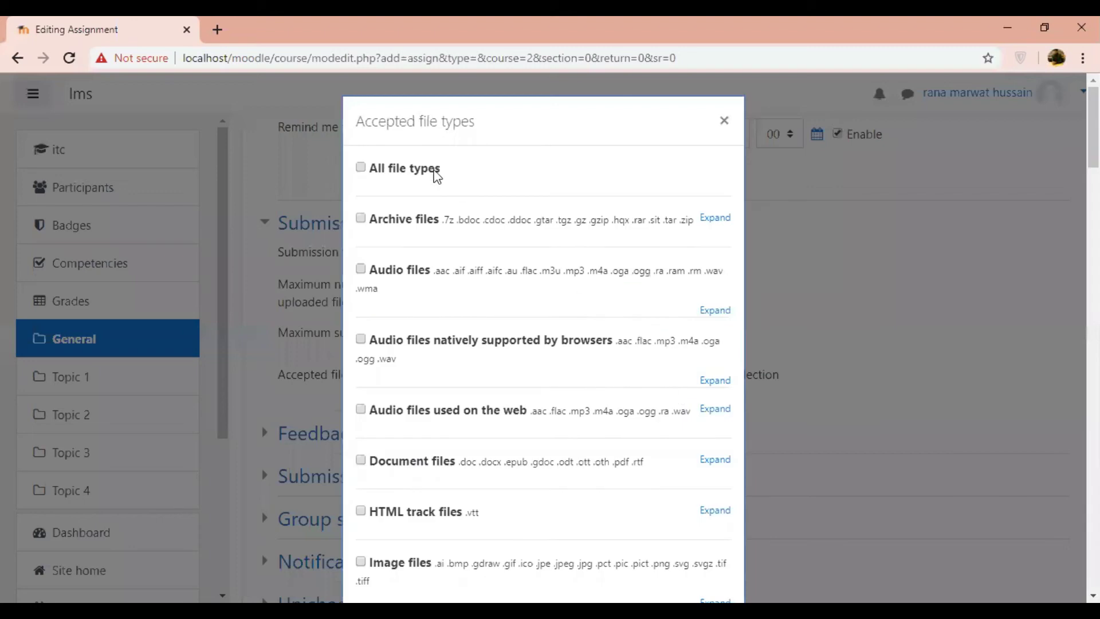
{"action": "left_click", "coordinate": [363, 171]}
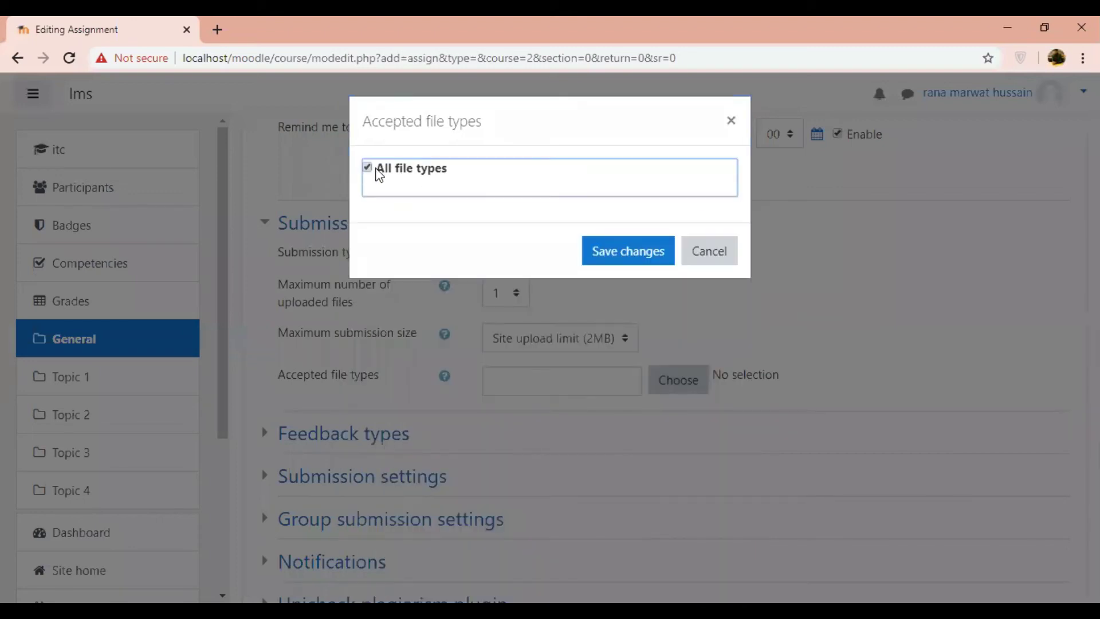
{"action": "left_click", "coordinate": [379, 172]}
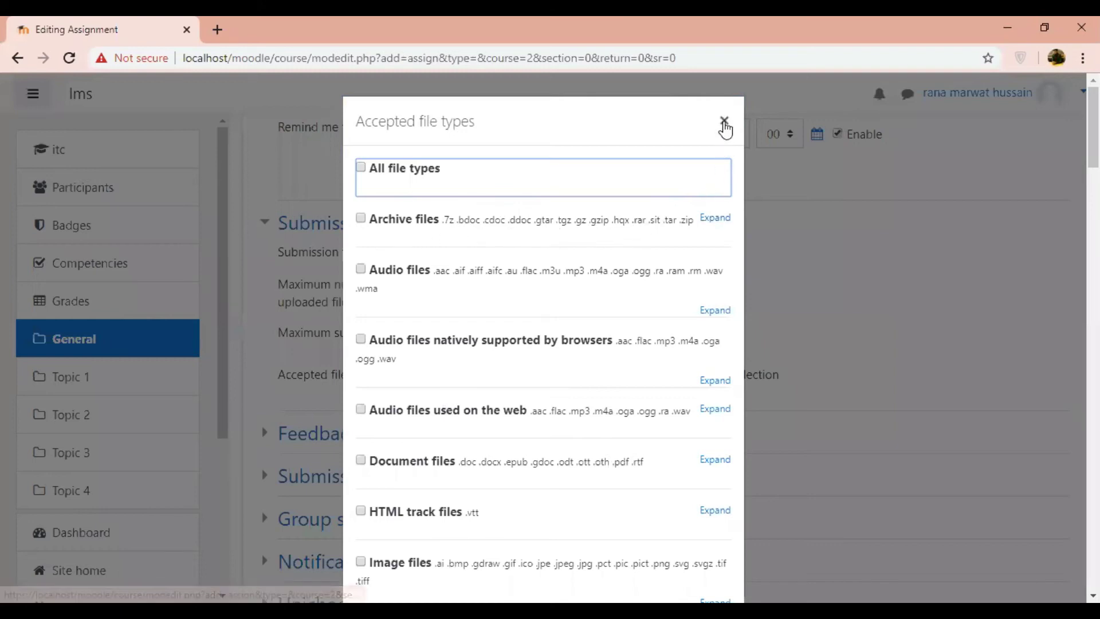
{"action": "left_click", "coordinate": [724, 120]}
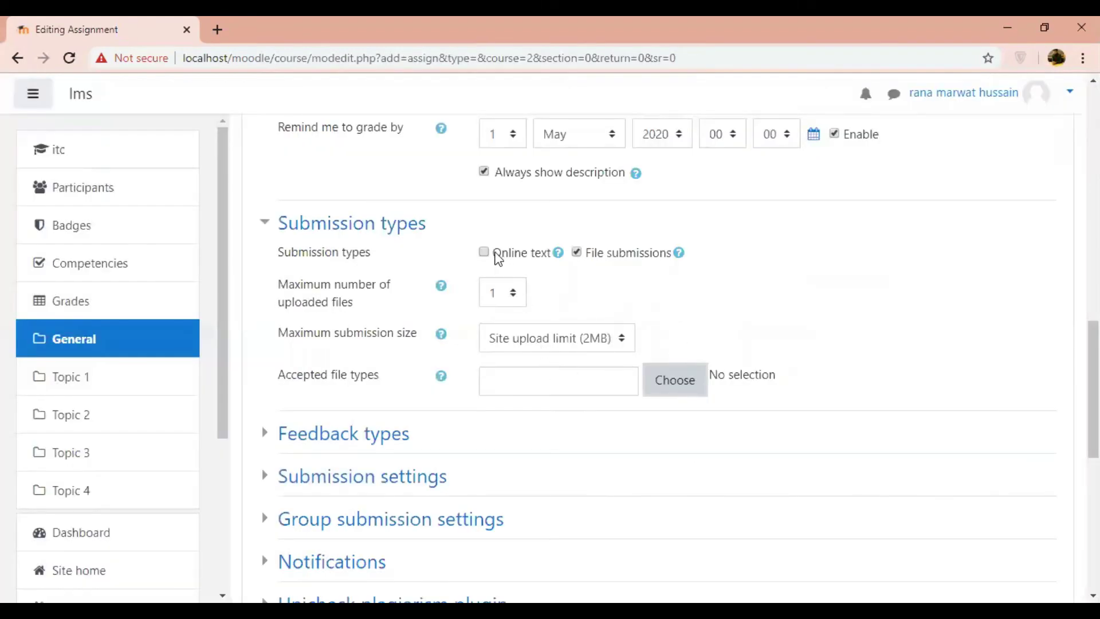
Enable the online text submission type and its word limit, leaving the limit's value empty
{"action": "left_click", "coordinate": [485, 253]}
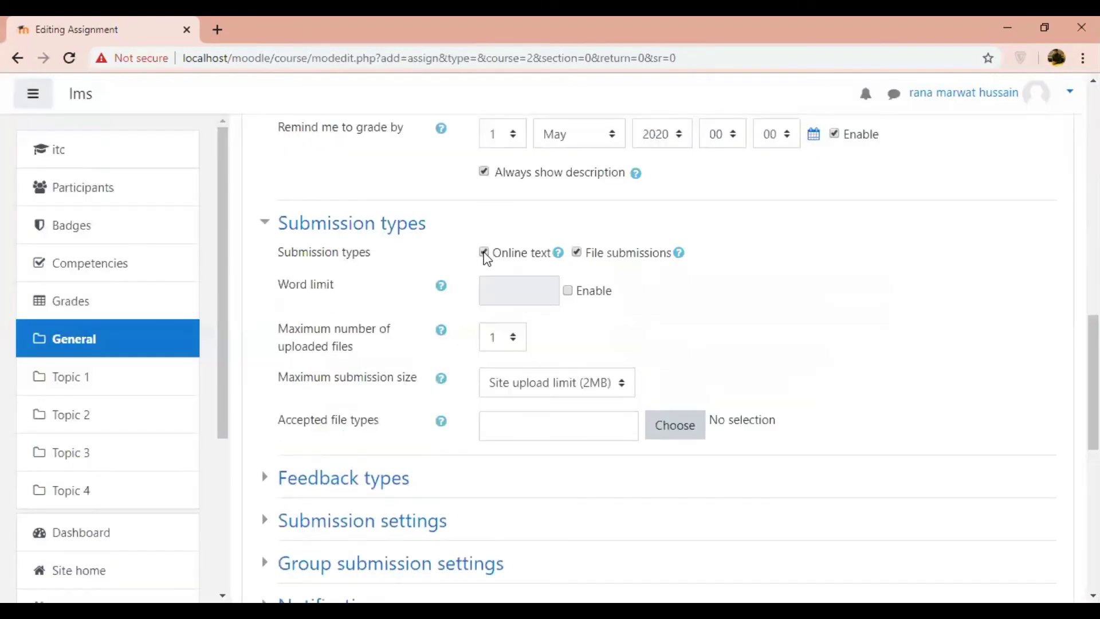
{"action": "left_click", "coordinate": [568, 290]}
{"action": "left_click", "coordinate": [540, 287]}
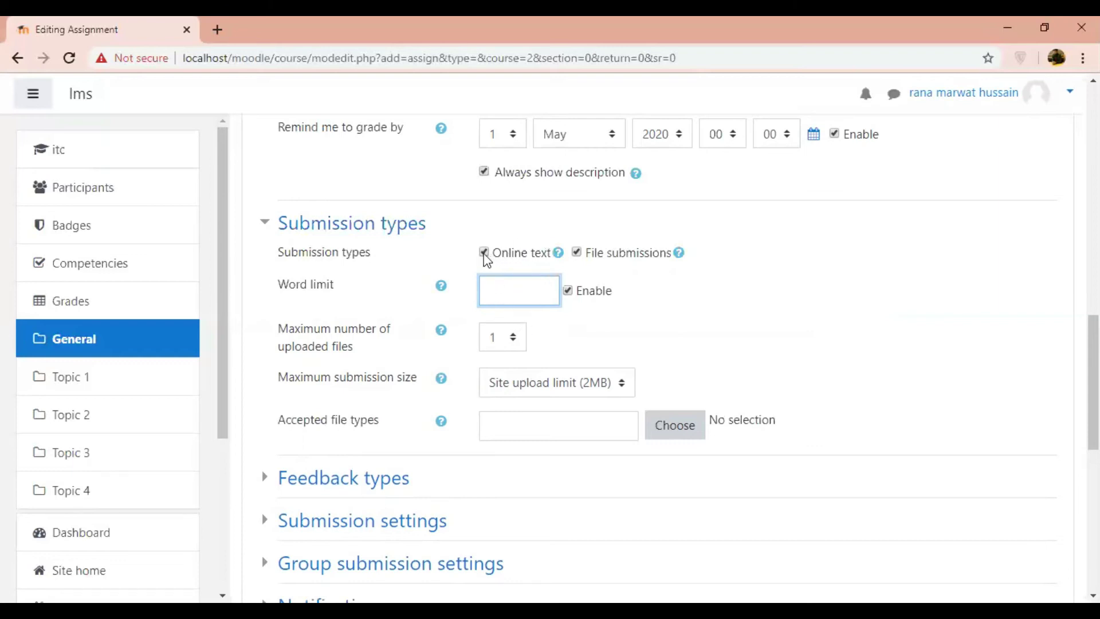
Expand the assignment's grade settings and set the grade to pass to 50
{"action": "left_click_drag", "start_coordinate": [1093, 404], "coordinate": [1093, 493]}
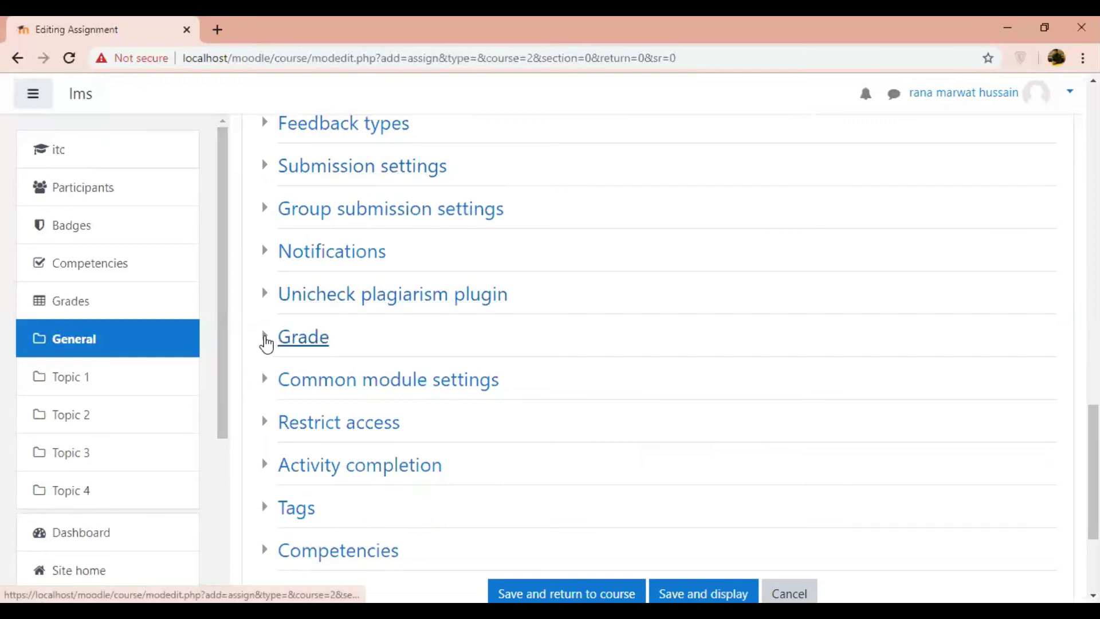
{"action": "left_click", "coordinate": [267, 342]}
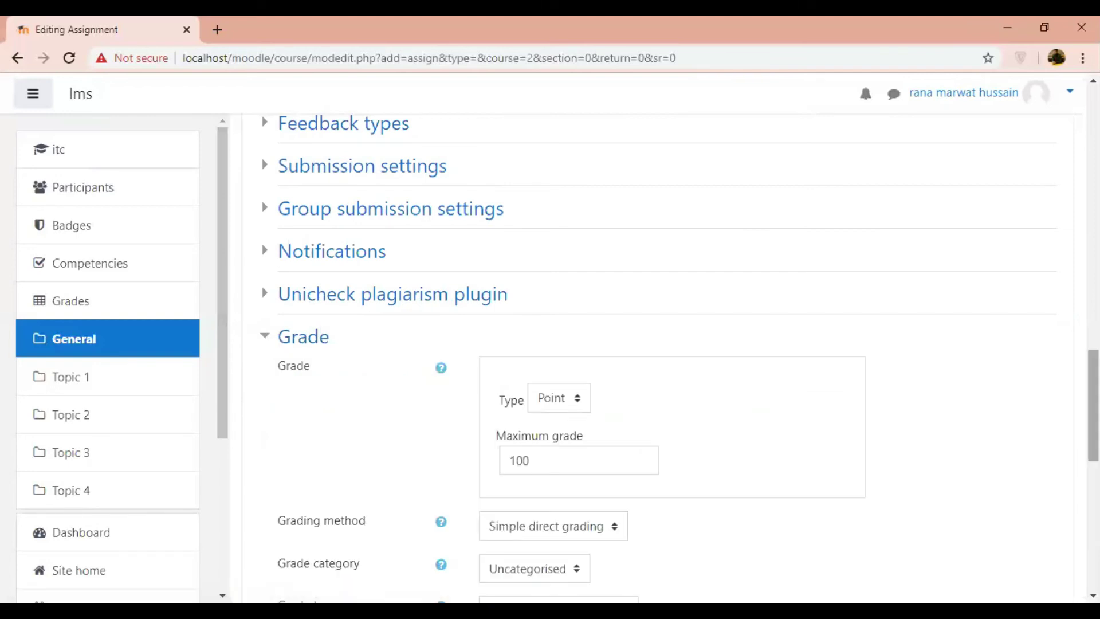
{"action": "scroll", "coordinate": [267, 342], "scroll_direction": "down", "scroll_amount": 1}
{"action": "scroll", "coordinate": [522, 240], "scroll_direction": "down", "scroll_amount": 3}
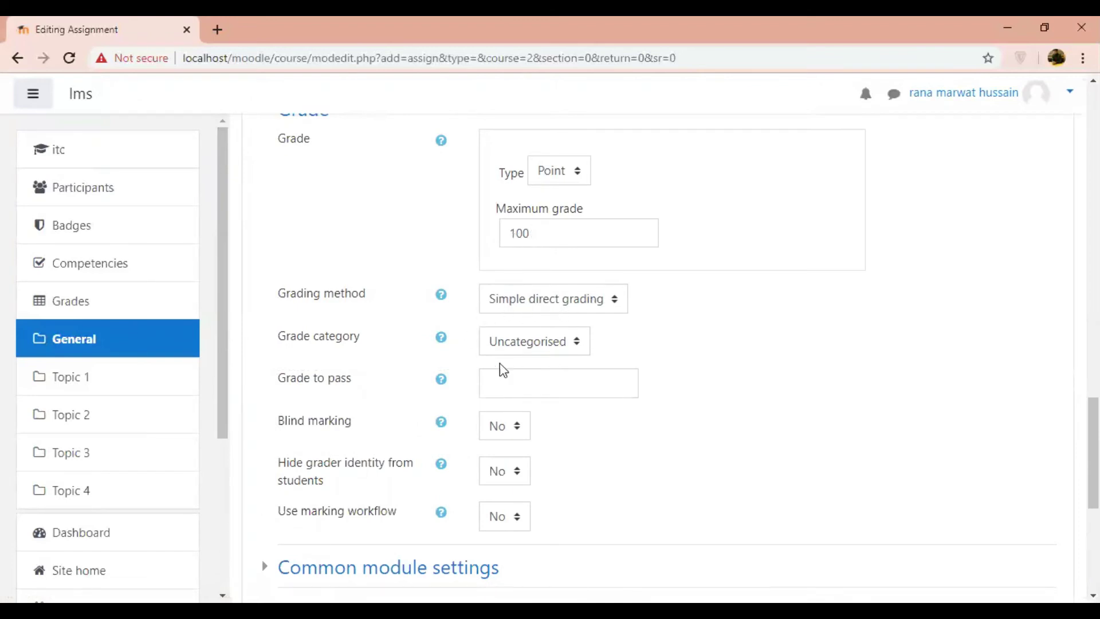
{"action": "left_click", "coordinate": [599, 395]}
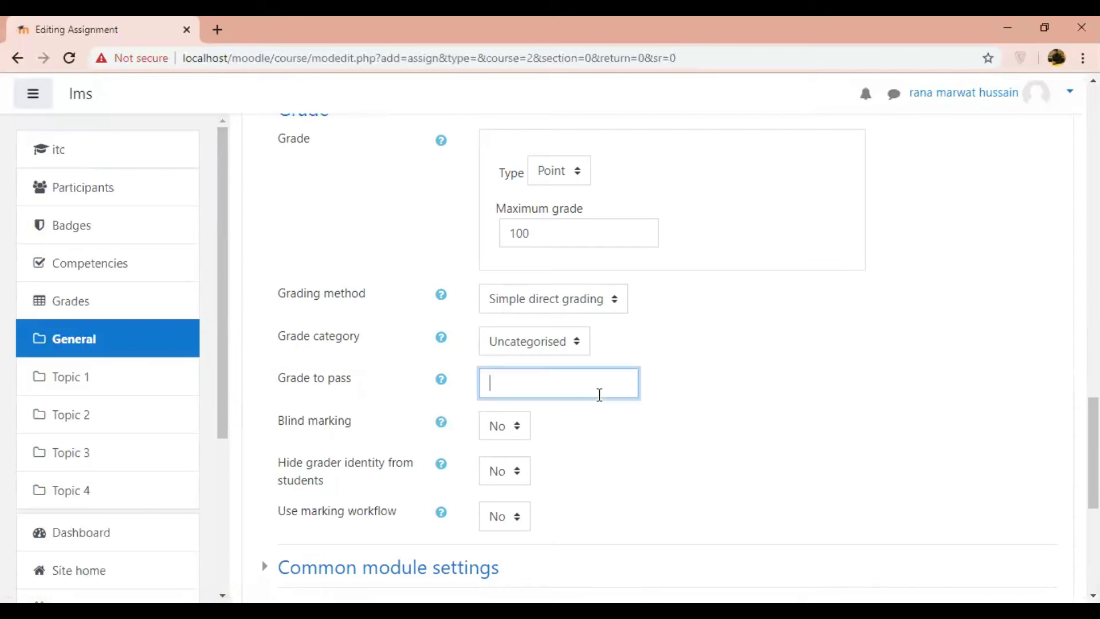
{"action": "type", "text": "50"}
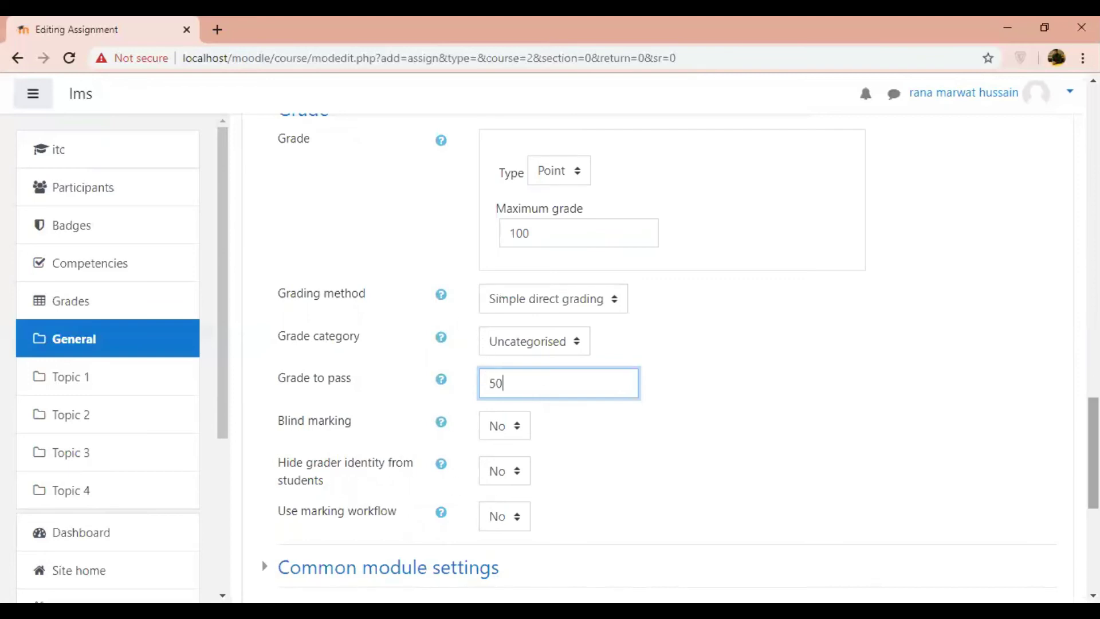
Examine the access restriction types offered for the assignment without adding one, and collapse the Restrict access section
{"action": "scroll", "coordinate": [1093, 452], "scroll_direction": "down", "scroll_amount": 6}
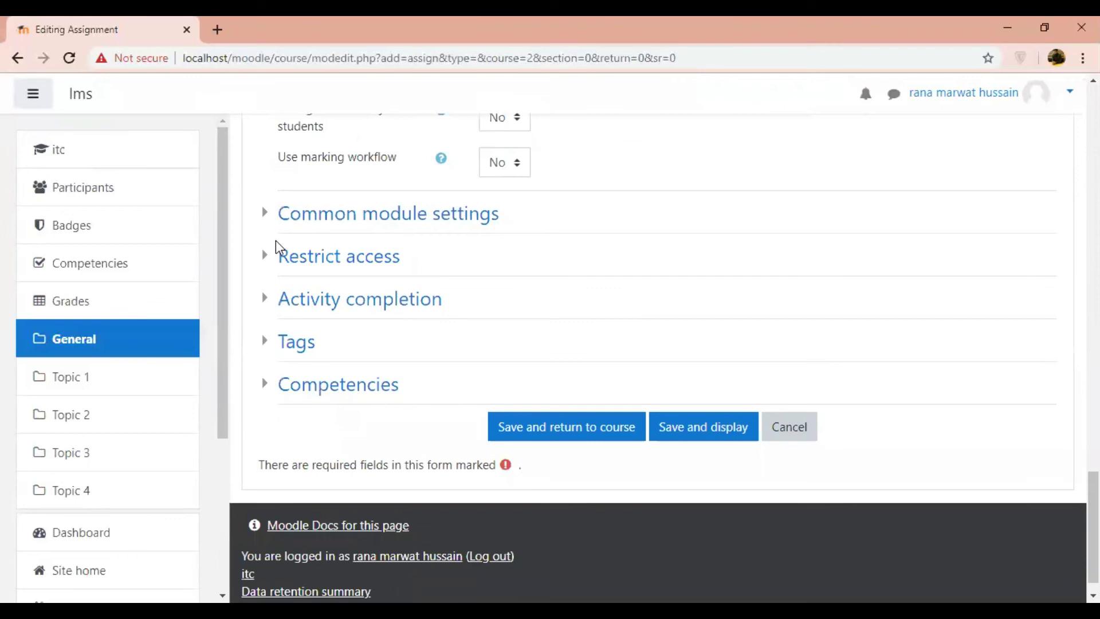
{"action": "left_click", "coordinate": [263, 255]}
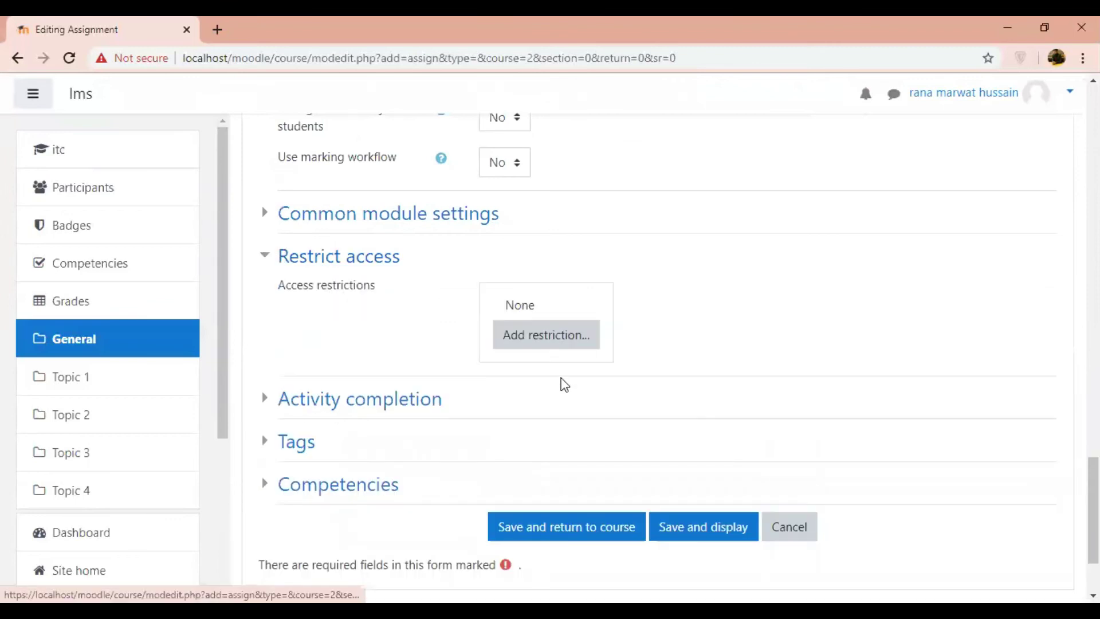
{"action": "left_click", "coordinate": [554, 344]}
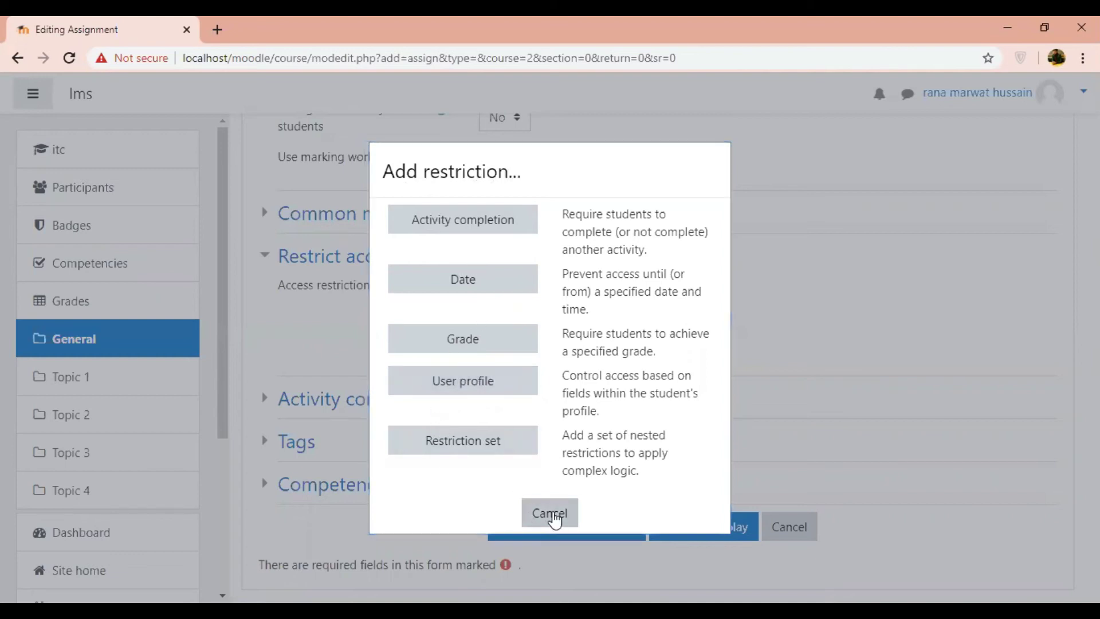
{"action": "left_click", "coordinate": [550, 514]}
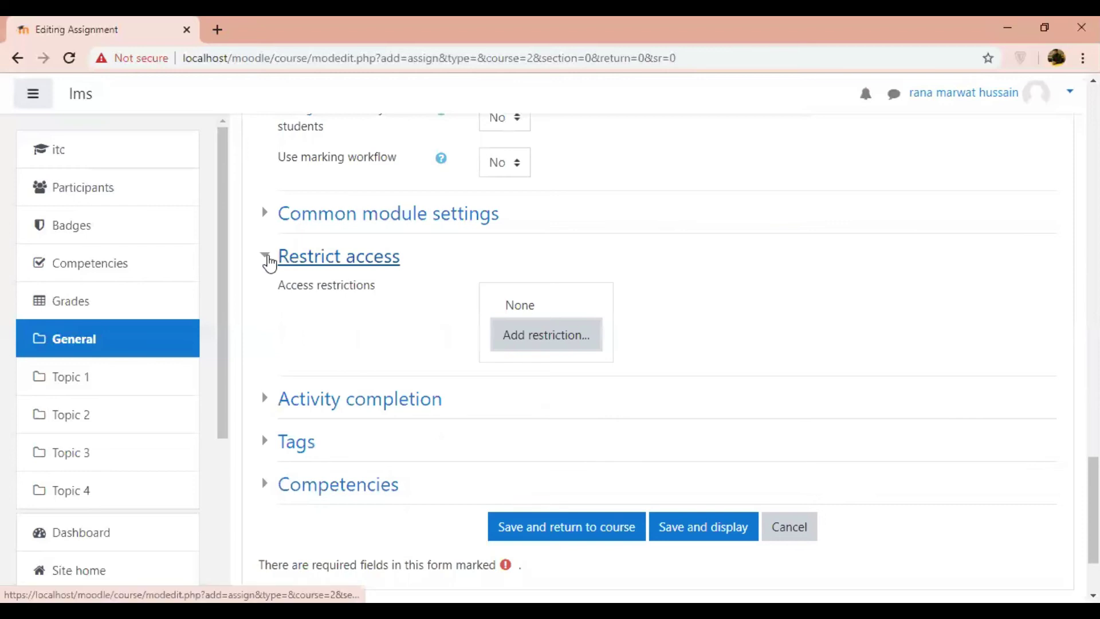
{"action": "left_click", "coordinate": [268, 261]}
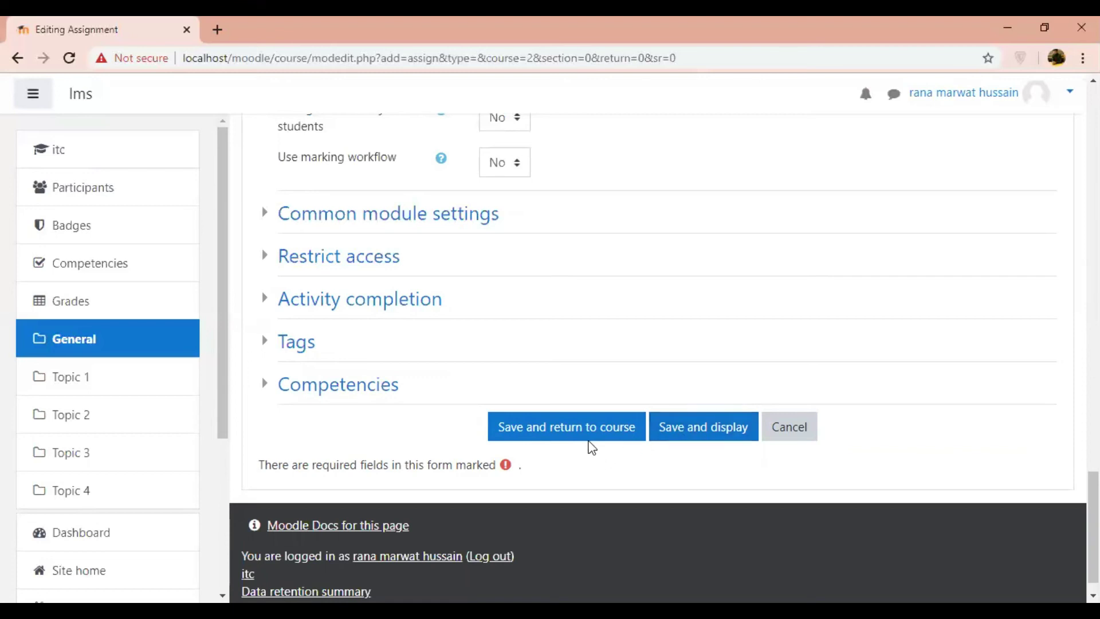
Save the assignment, return to the course, and open assignment 2 to review its grading summary
{"action": "left_click", "coordinate": [589, 441]}
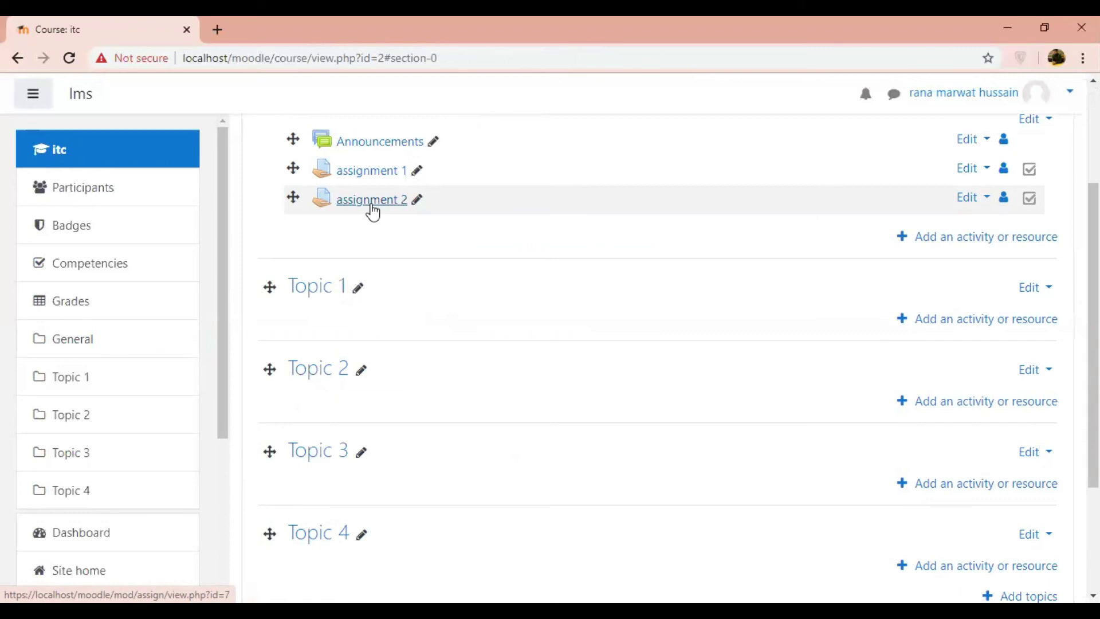
{"action": "left_click", "coordinate": [373, 213]}
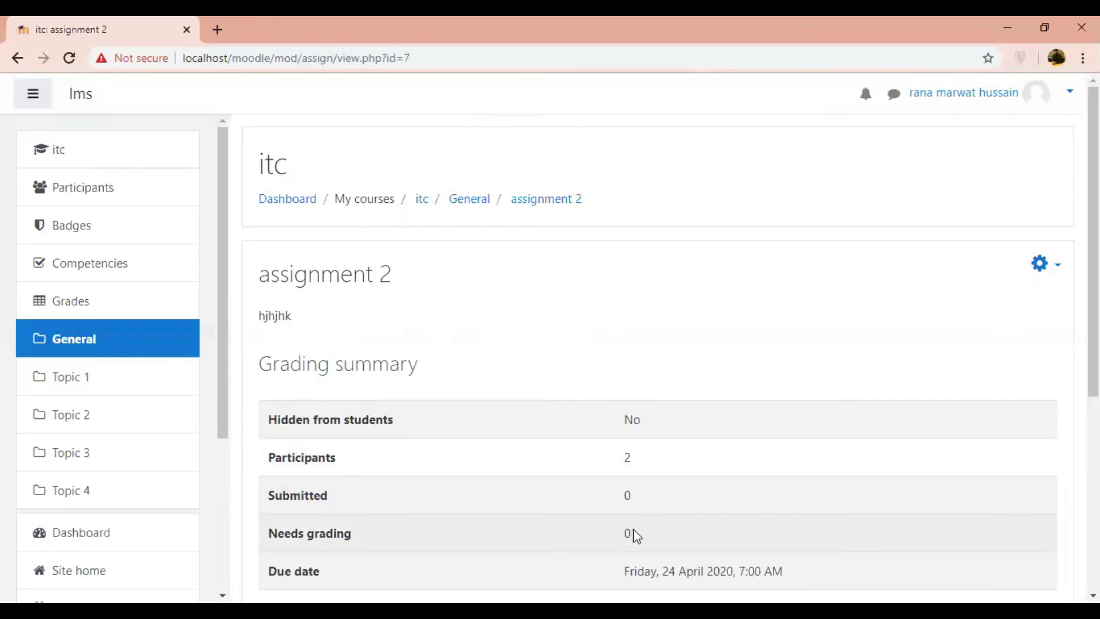
{"action": "scroll", "coordinate": [882, 380], "scroll_direction": "down", "scroll_amount": 3}
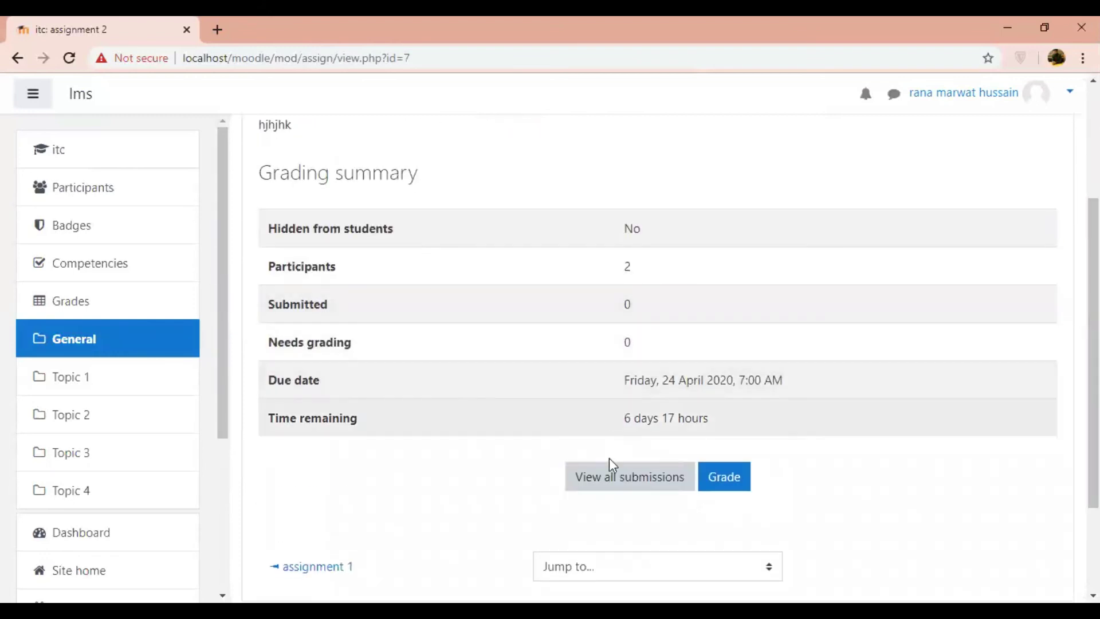
View all submissions of assignment 2 and examine the list of students
{"action": "left_click", "coordinate": [614, 491]}
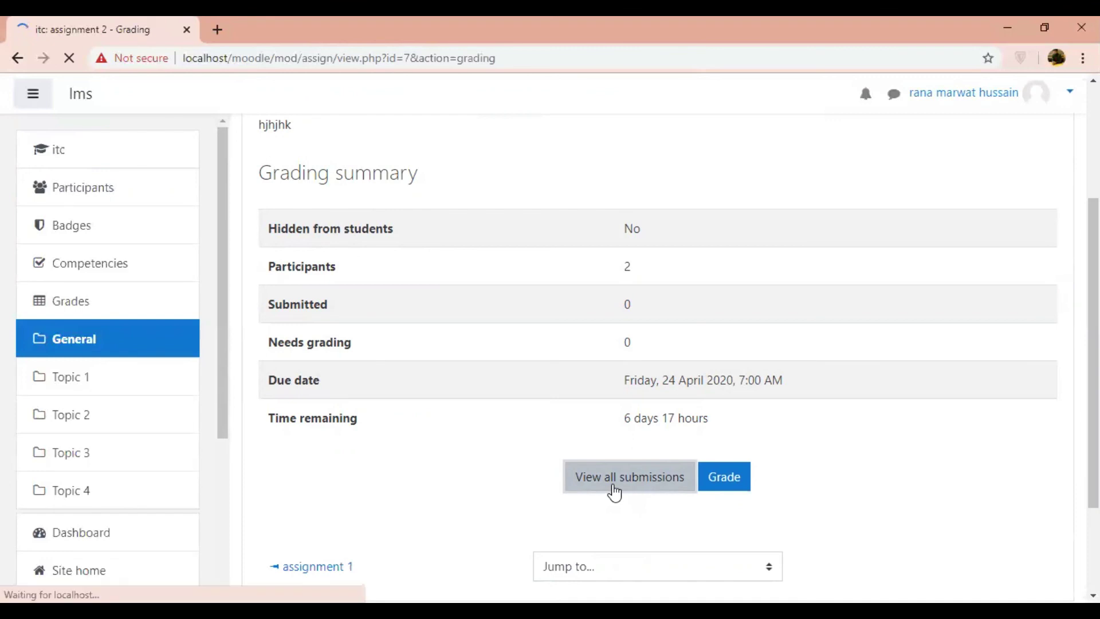
{"action": "left_click_drag", "start_coordinate": [1094, 182], "coordinate": [1093, 292]}
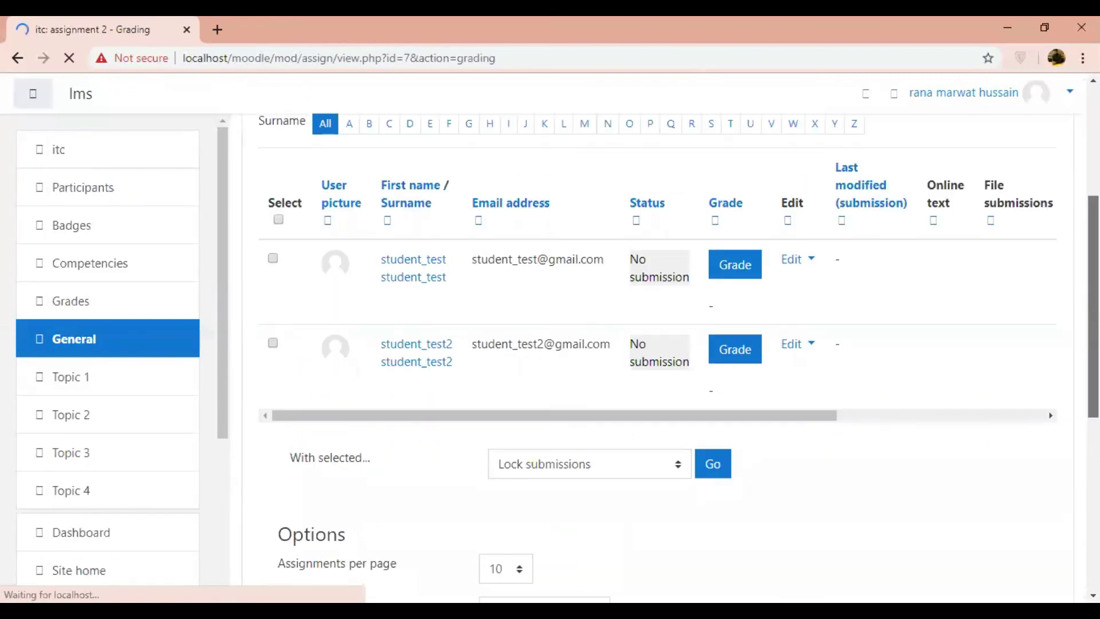
{"action": "left_click", "coordinate": [720, 288]}
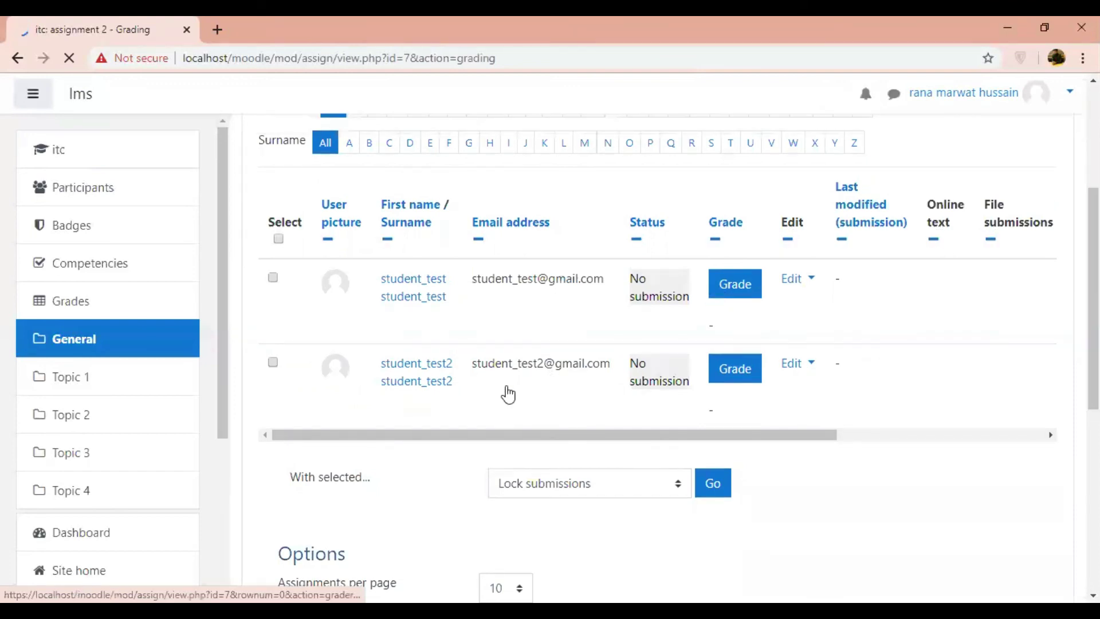
Select all students in the submissions list and choose Download selected submissions as the bulk action without running it
{"action": "left_click", "coordinate": [274, 278]}
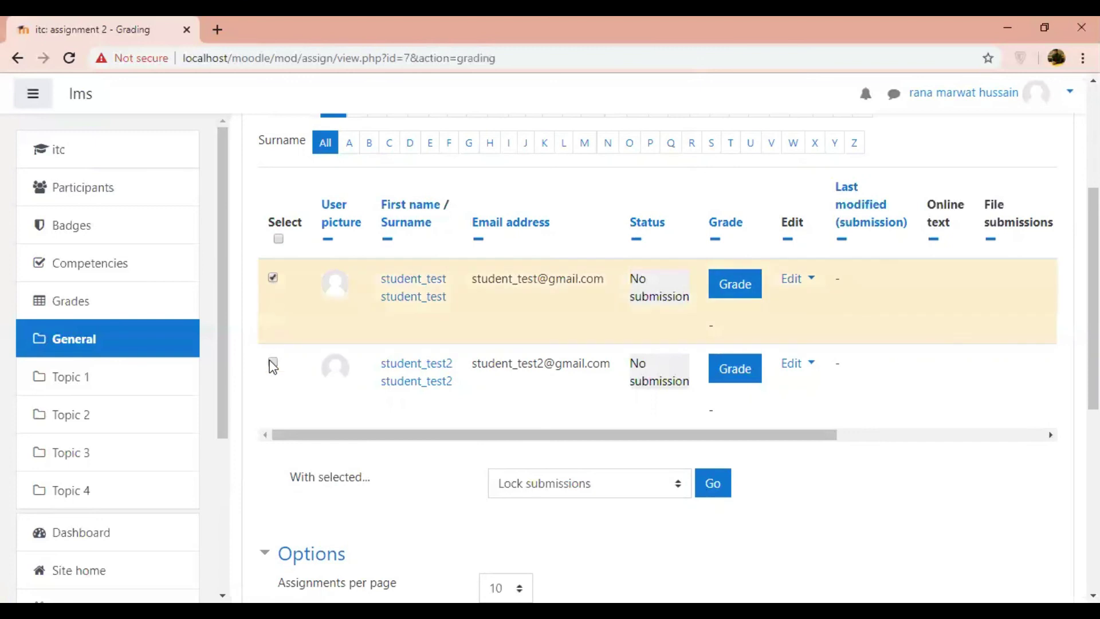
{"action": "left_click", "coordinate": [274, 279]}
{"action": "left_click", "coordinate": [277, 239]}
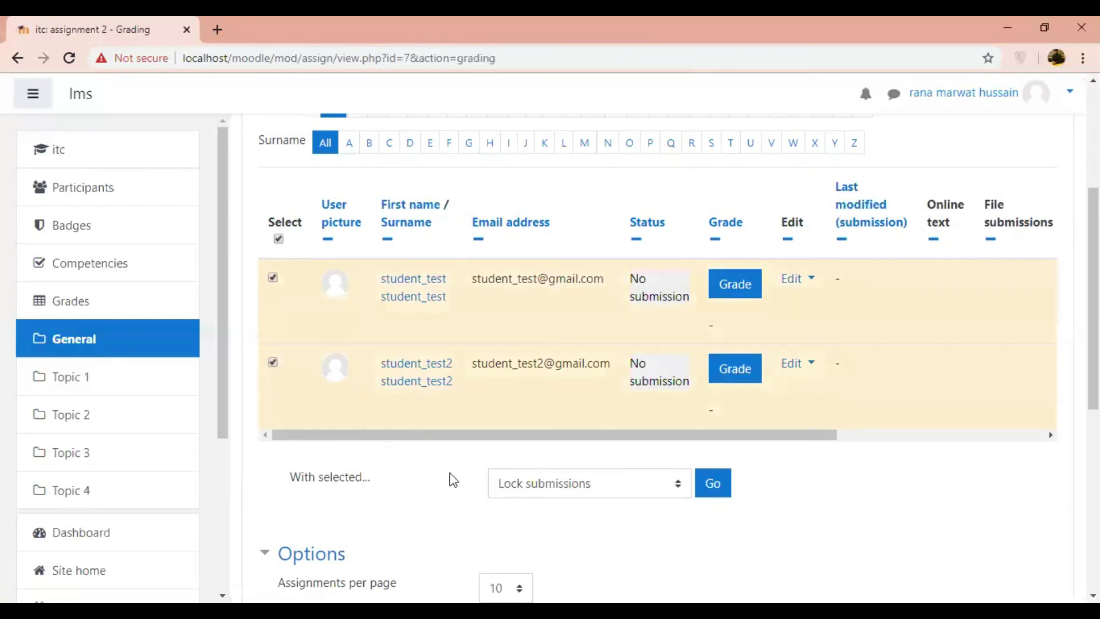
{"action": "left_click", "coordinate": [574, 487]}
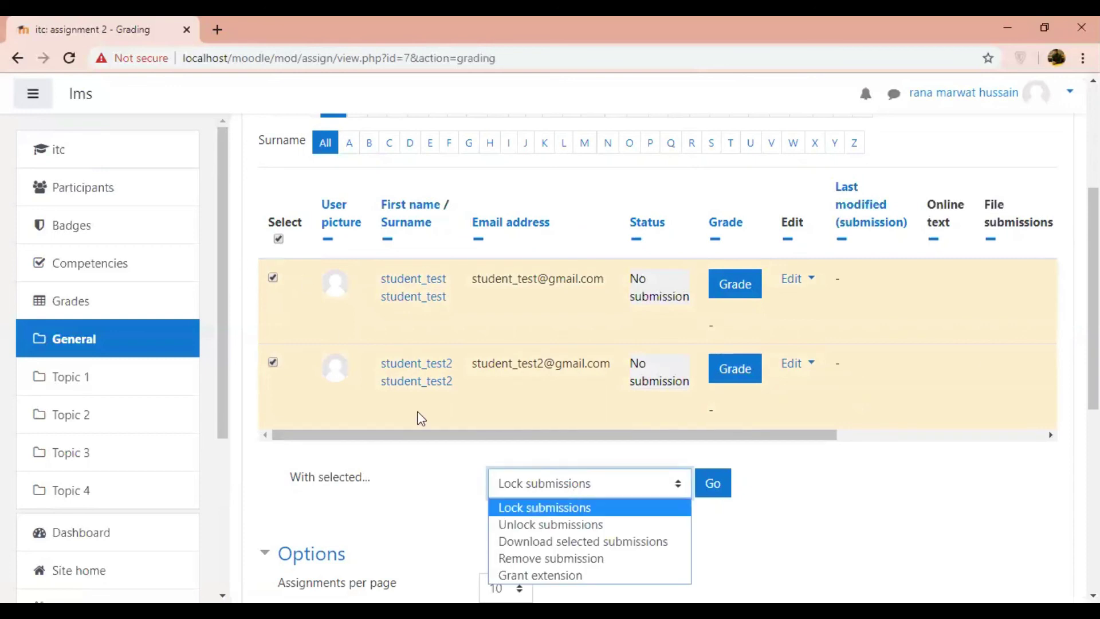
{"action": "left_click", "coordinate": [565, 545]}
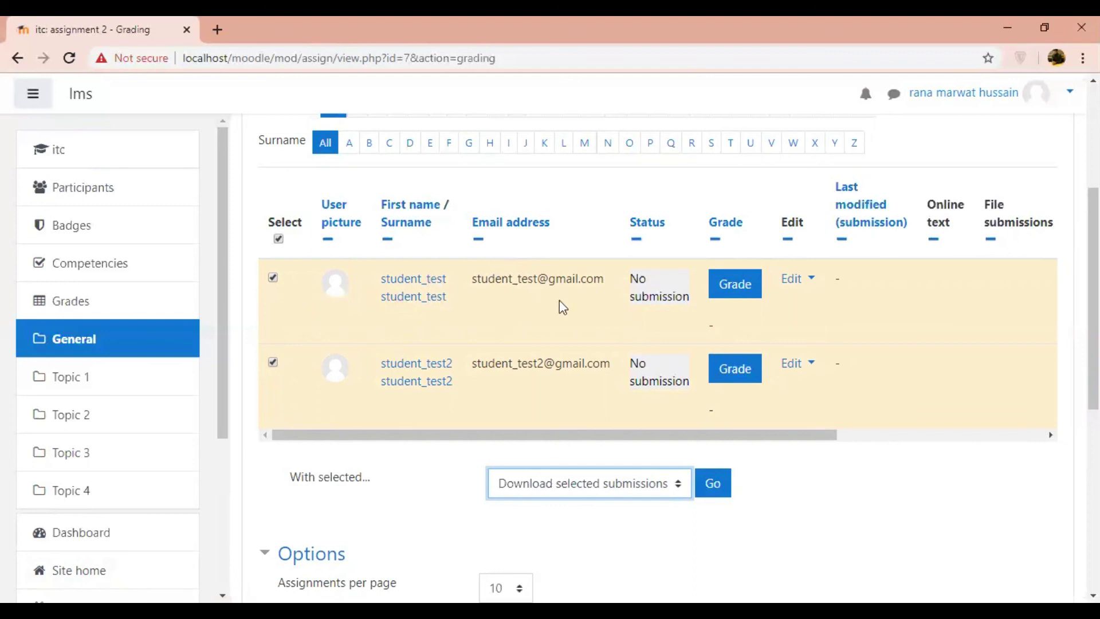
Open the first student's grading page, leaving the unsaved selection behind, and examine its grade and feedback comments areas
{"action": "left_click", "coordinate": [743, 291]}
{"action": "left_click", "coordinate": [743, 291]}
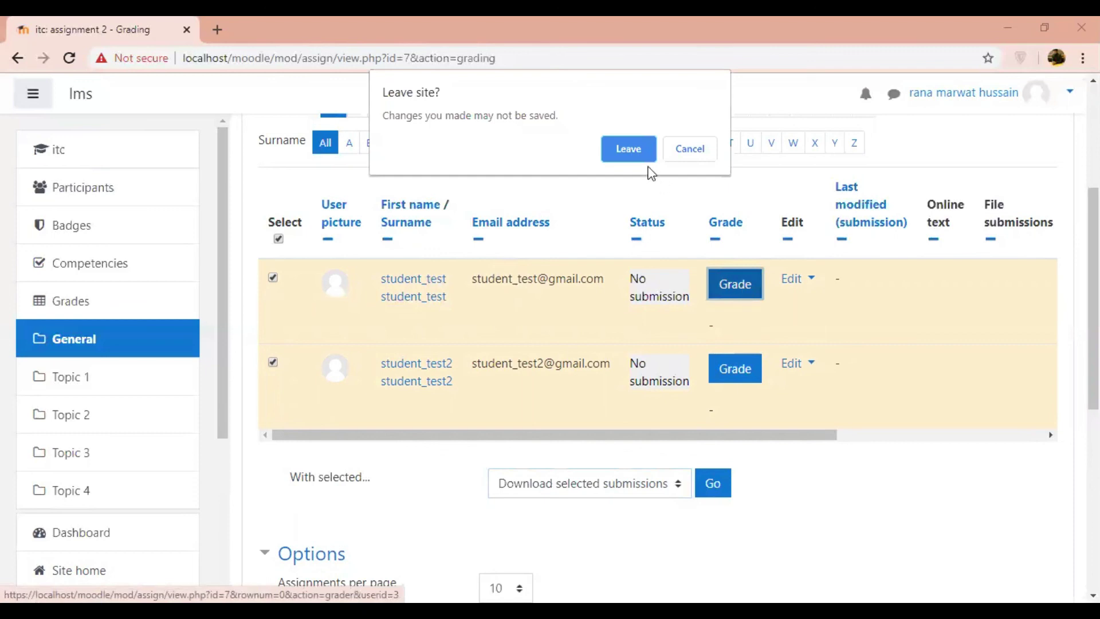
{"action": "left_click", "coordinate": [629, 149]}
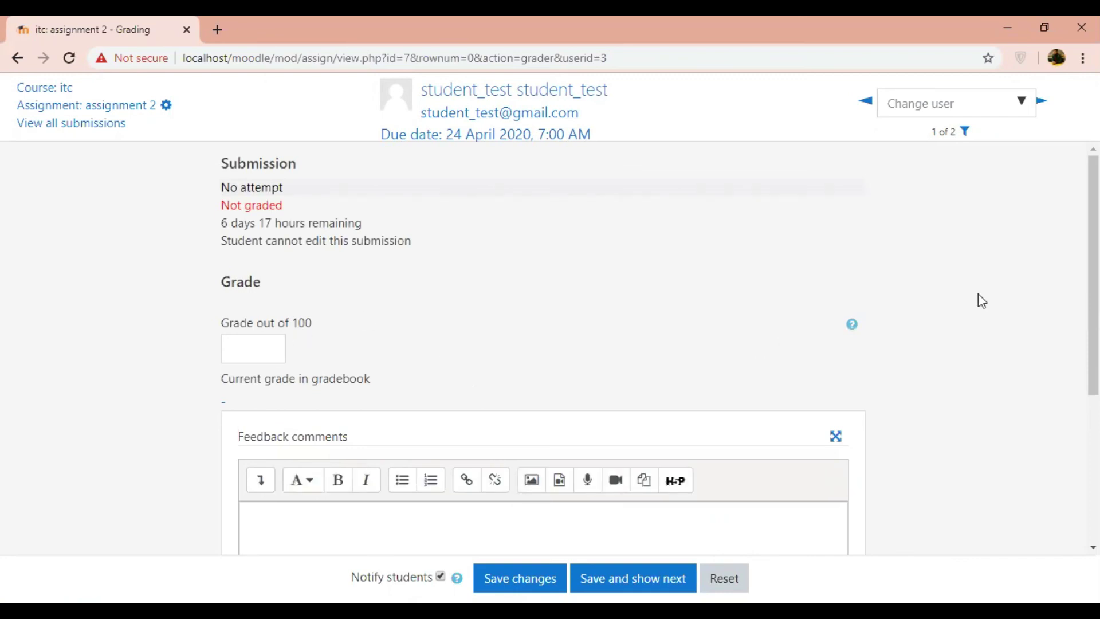
{"action": "scroll", "coordinate": [691, 461], "scroll_direction": "down", "scroll_amount": 4}
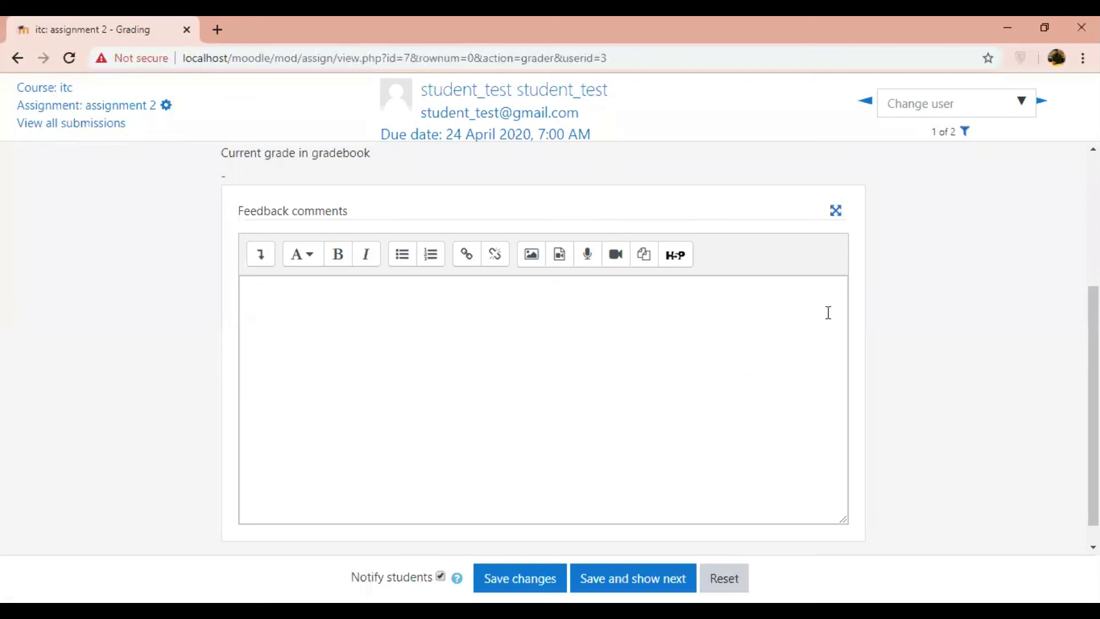
Grade the first student's assignment 2 submission 50 out of 100, save the changes and dismiss the confirmation
{"action": "scroll", "coordinate": [476, 273], "scroll_direction": "up", "scroll_amount": 3}
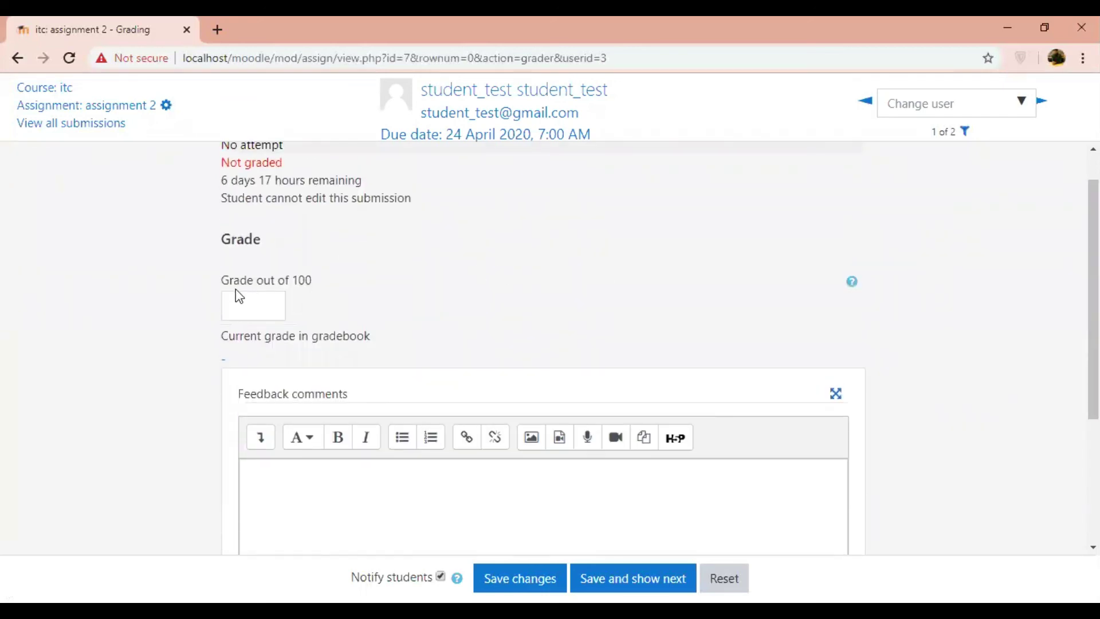
{"action": "left_click", "coordinate": [241, 309]}
{"action": "type", "text": "50"}
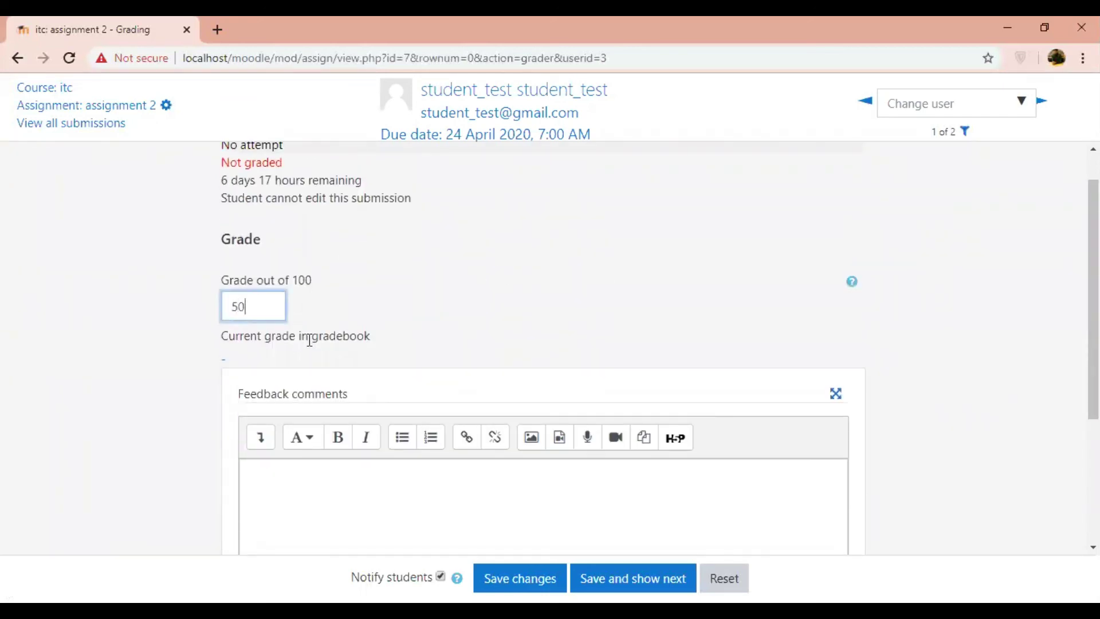
{"action": "left_click", "coordinate": [520, 578]}
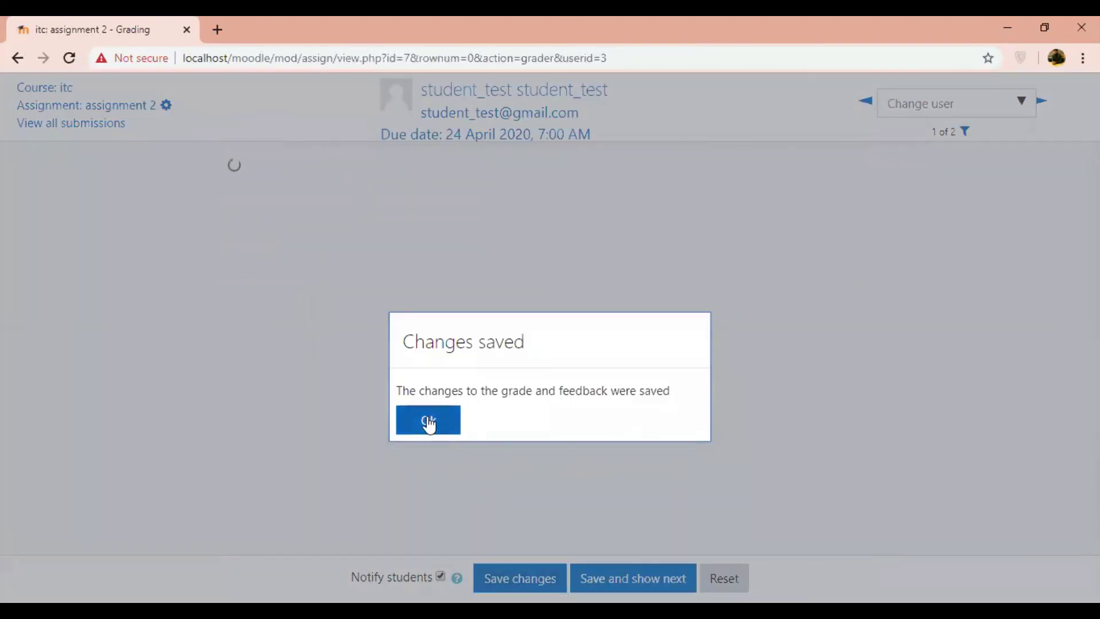
{"action": "left_click", "coordinate": [429, 420]}
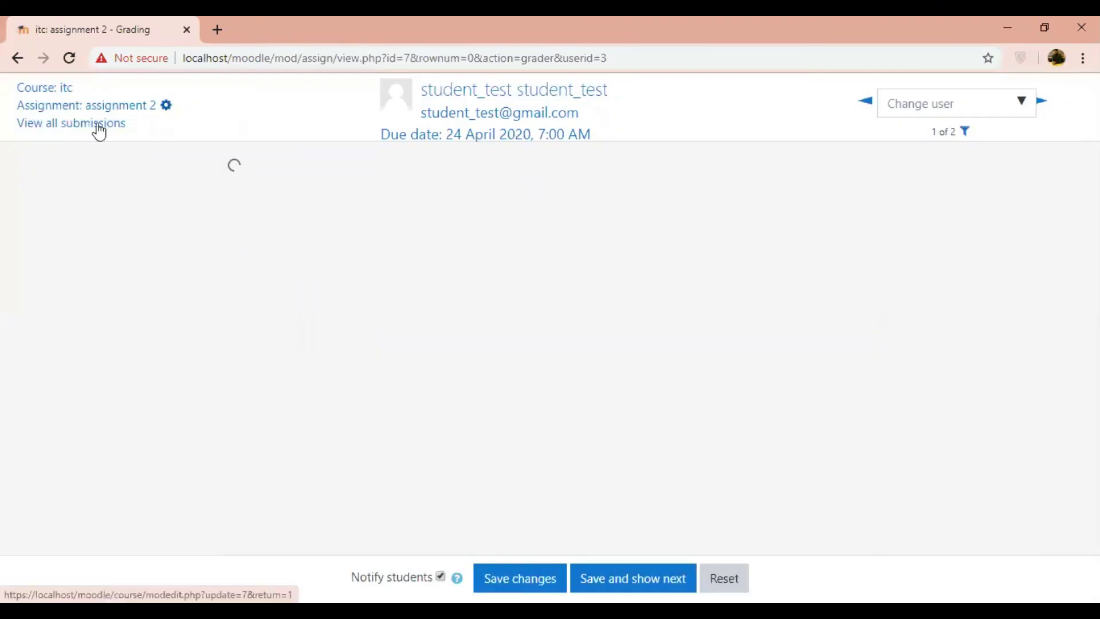
Return to the list of all assignment 2 submissions and check the first student's status and grade
{"action": "left_click", "coordinate": [76, 125]}
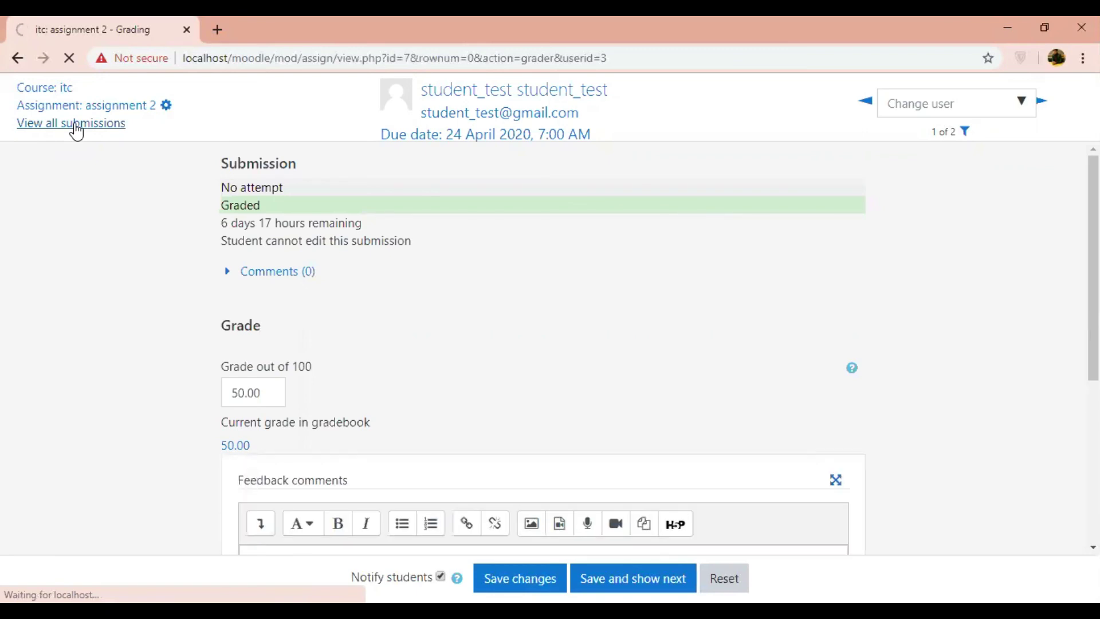
{"action": "left_click", "coordinate": [76, 124]}
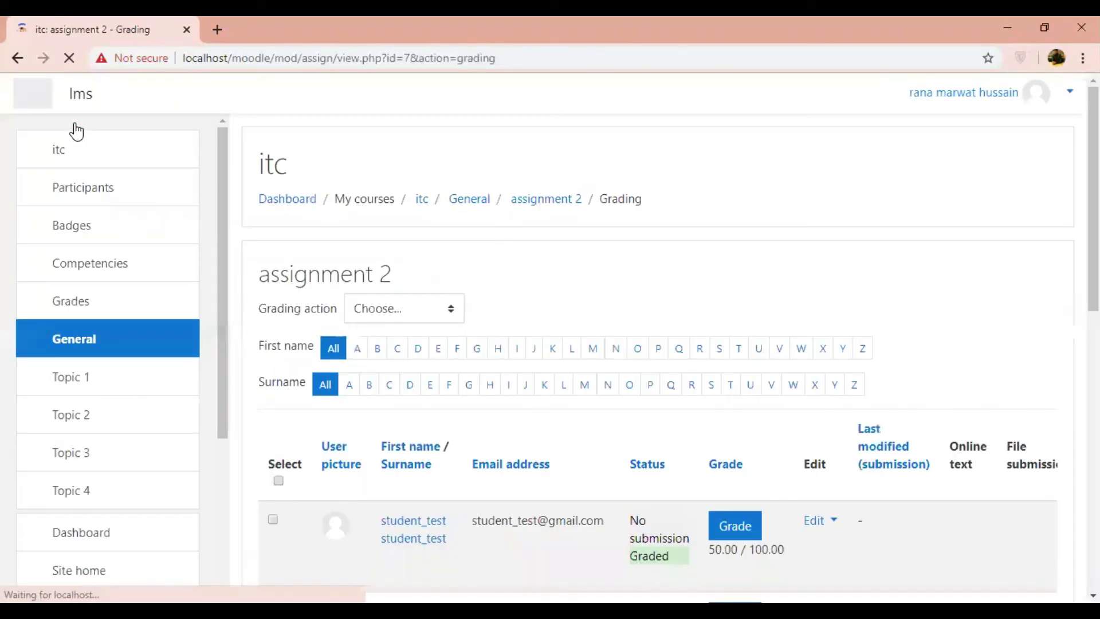
{"action": "scroll", "coordinate": [642, 291], "scroll_direction": "down", "scroll_amount": 5}
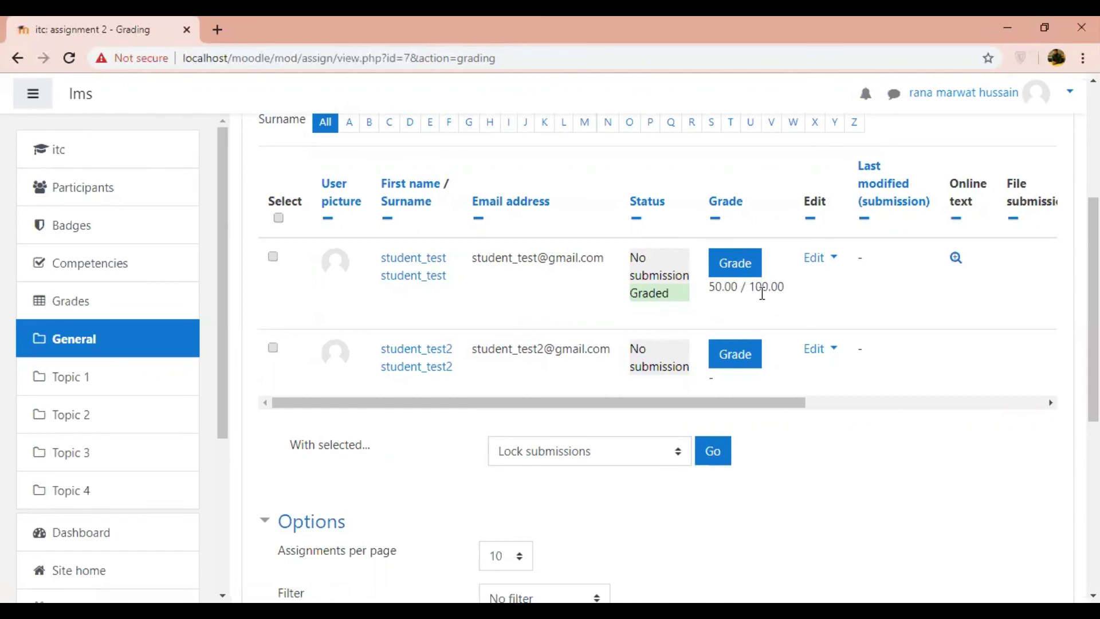
{"action": "left_click_drag", "start_coordinate": [1093, 310], "coordinate": [1093, 199]}
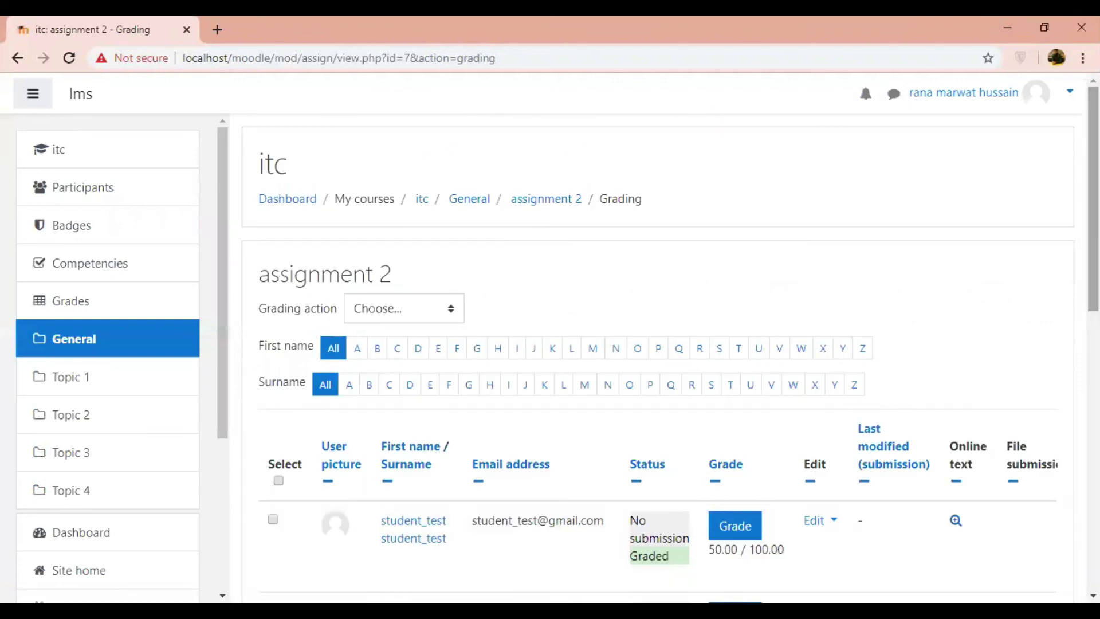